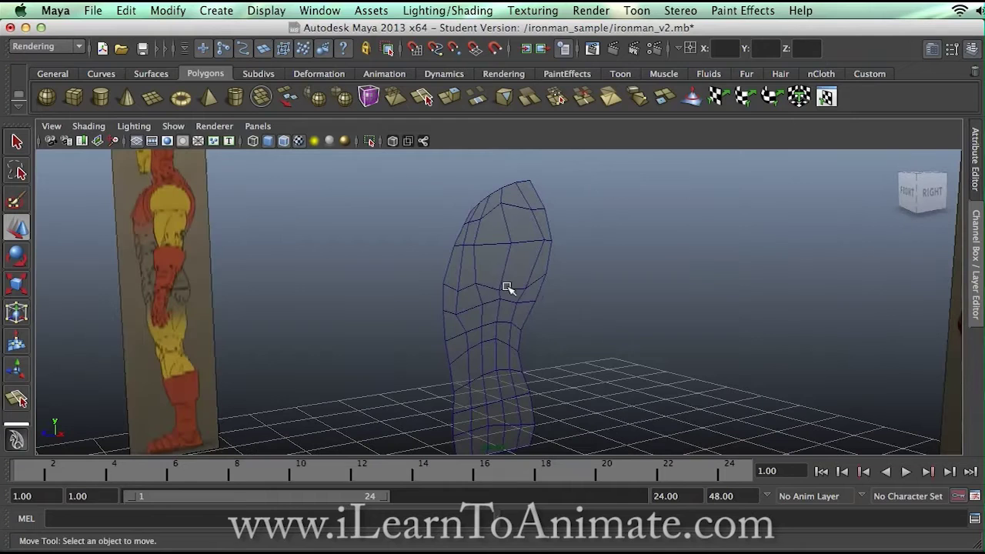
Examine the flat torso profile mesh from several angles against the front and side reference images
alt+drag(548, 316, 558, 287)
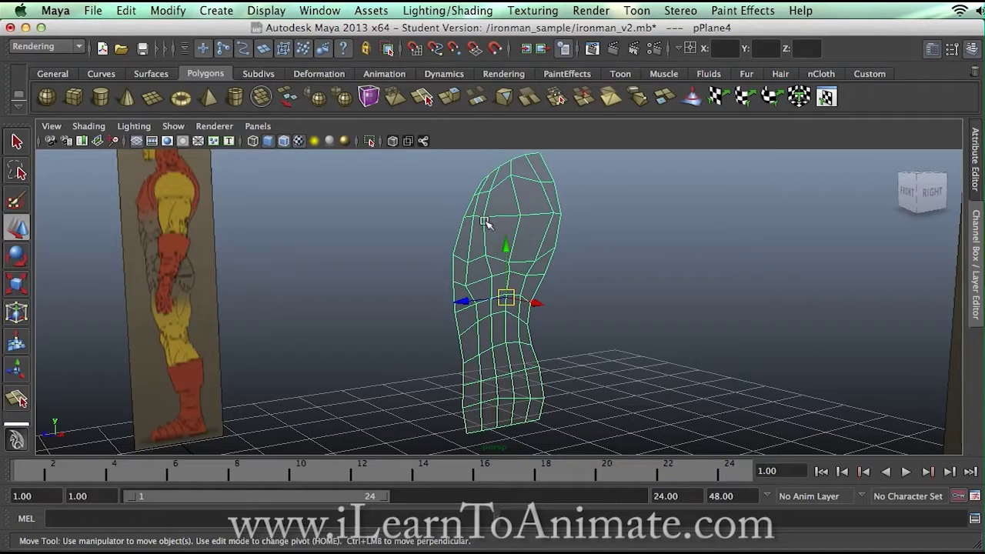
alt+drag(497, 268, 500, 218)
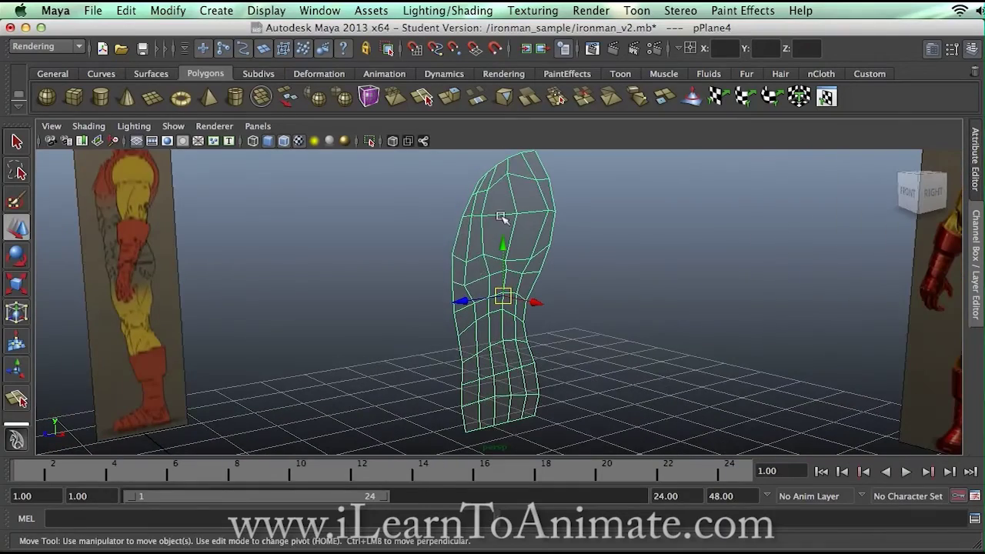
alt+drag(512, 281, 543, 270)
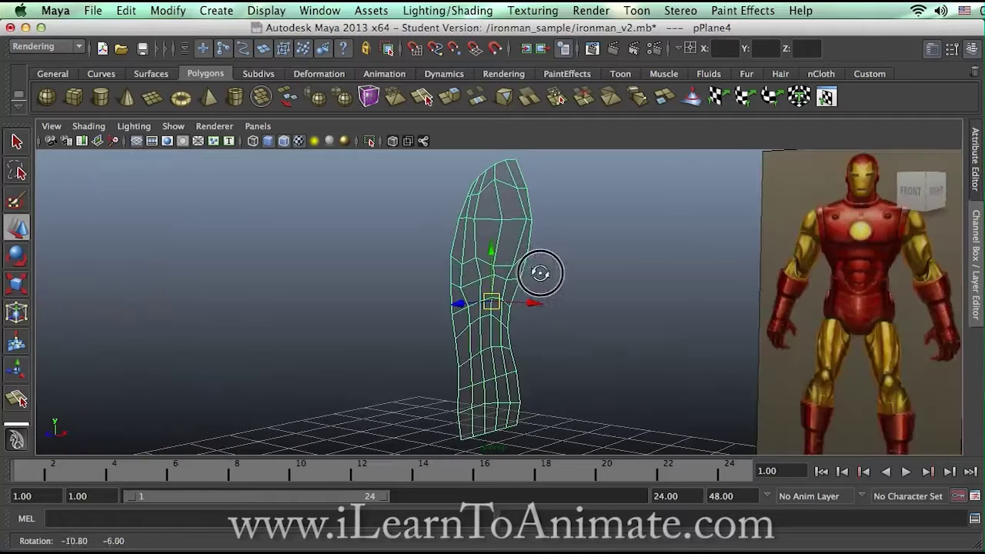
alt+middle_drag(908, 257, 850, 232)
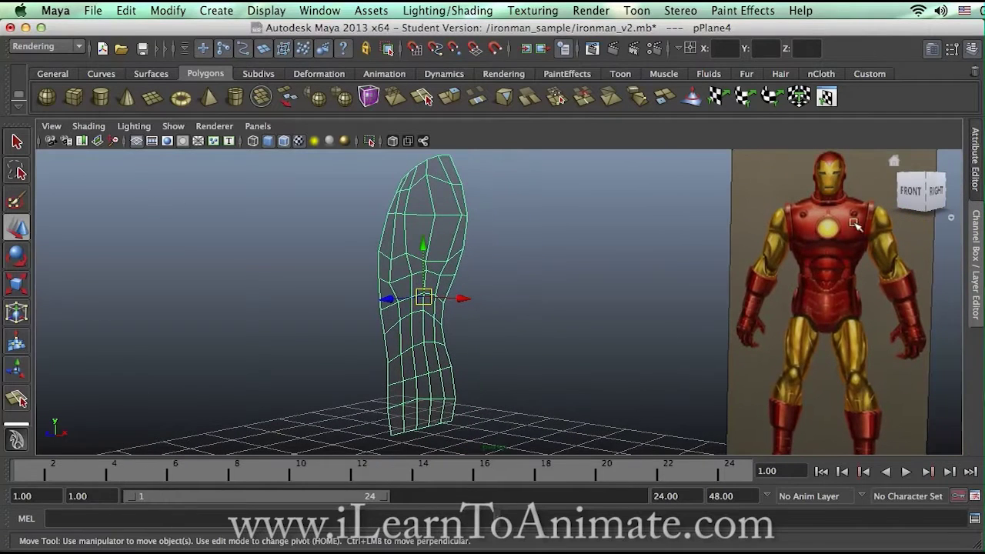
alt+drag(641, 269, 671, 243)
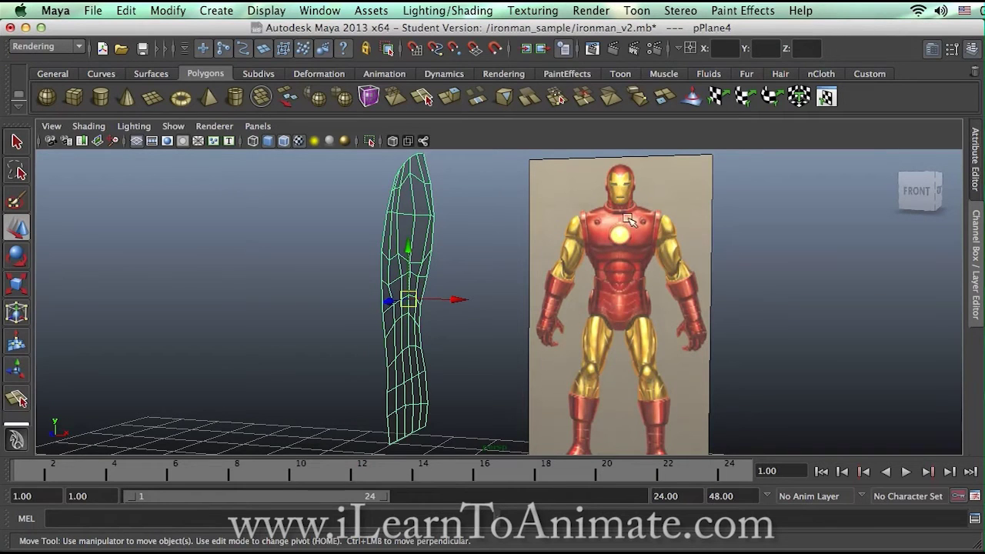
alt+drag(496, 249, 421, 254)
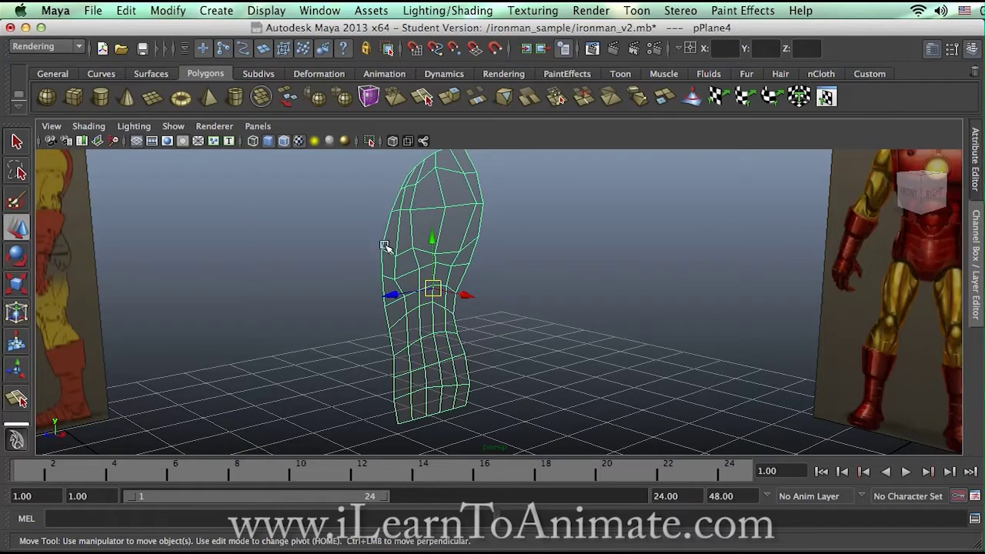
alt+drag(699, 292, 636, 300)
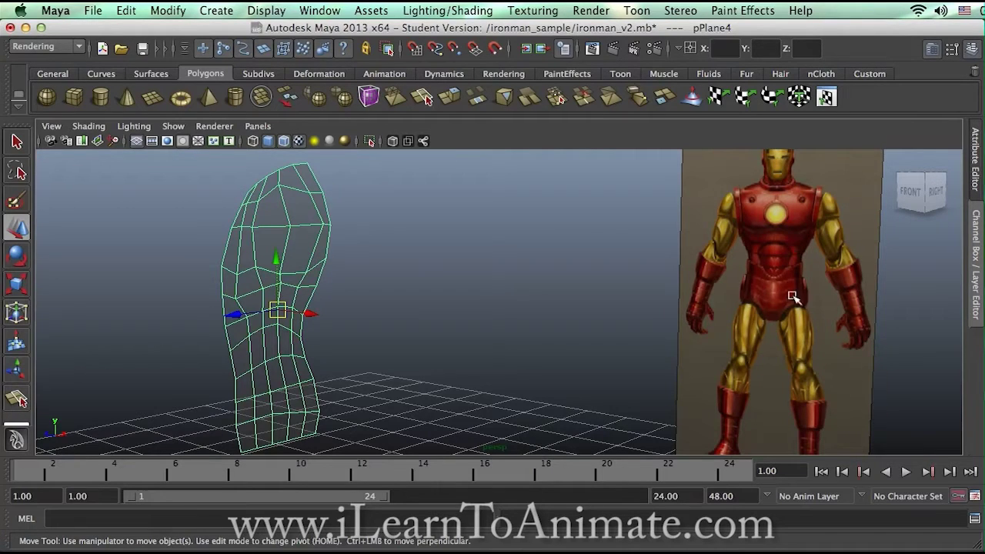
alt+drag(382, 257, 420, 251)
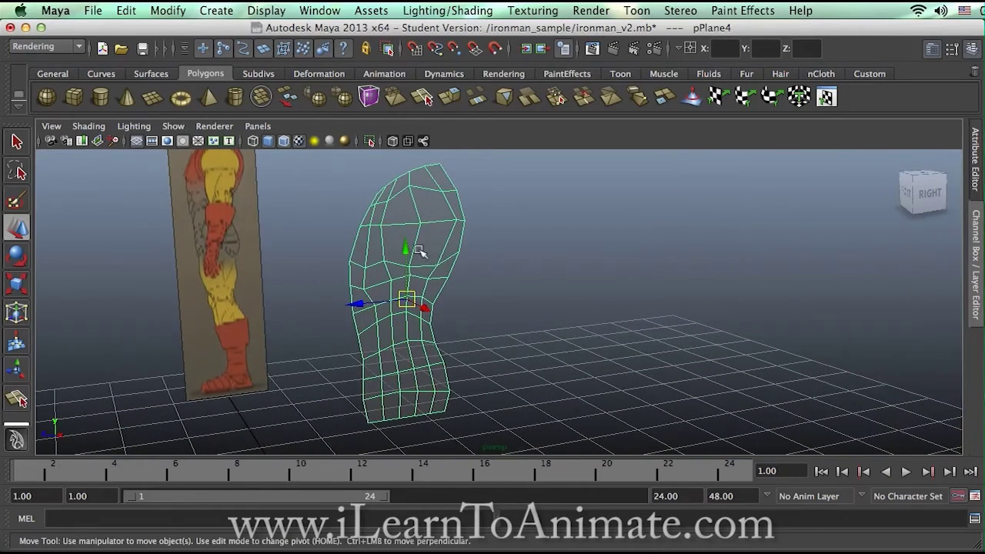
Extrude all faces of the torso profile sideways to give the flat mesh thickness
click(451, 100)
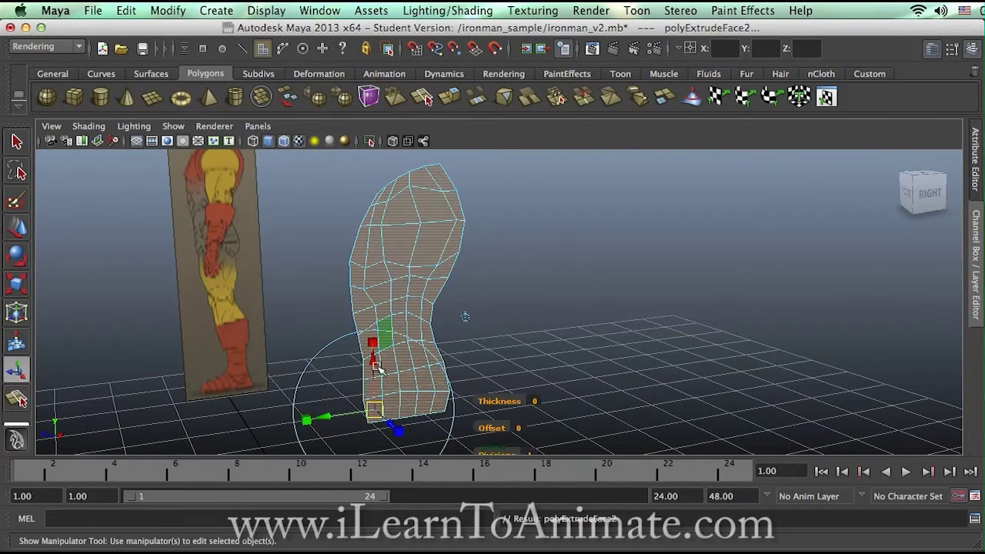
alt+drag(377, 370, 420, 352)
alt+middle_drag(419, 353, 429, 323)
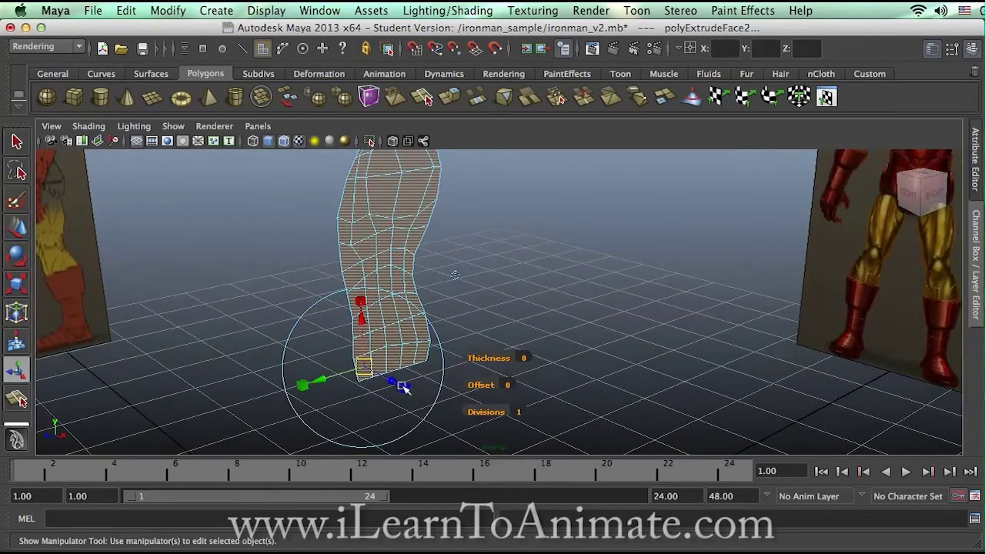
mouse_move(396, 384)
mouse_down()
mouse_move(419, 395)
mouse_move(413, 389)
mouse_up()
mouse_move(412, 320)
alt+mouse_down()
mouse_move(450, 317)
mouse_move(463, 280)
mouse_move(364, 286)
mouse_move(486, 327)
mouse_move(398, 321)
alt+mouse_up()
Show the four-view layout and adjust the extrusion's depth against the torso in the front reference image
key(space)
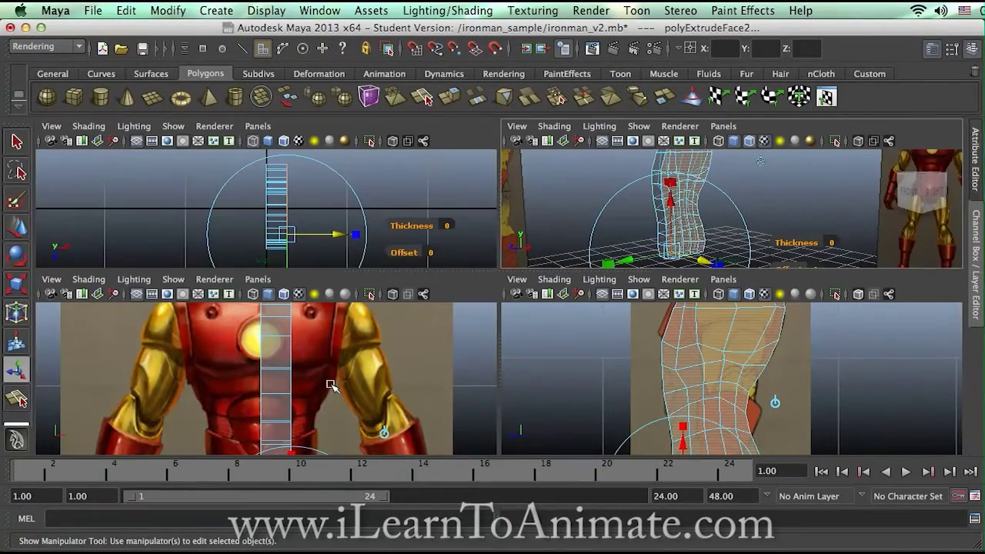
mouse_move(327, 389)
alt+middle_down()
mouse_move(302, 246)
mouse_move(314, 408)
mouse_move(331, 381)
alt+middle_up()
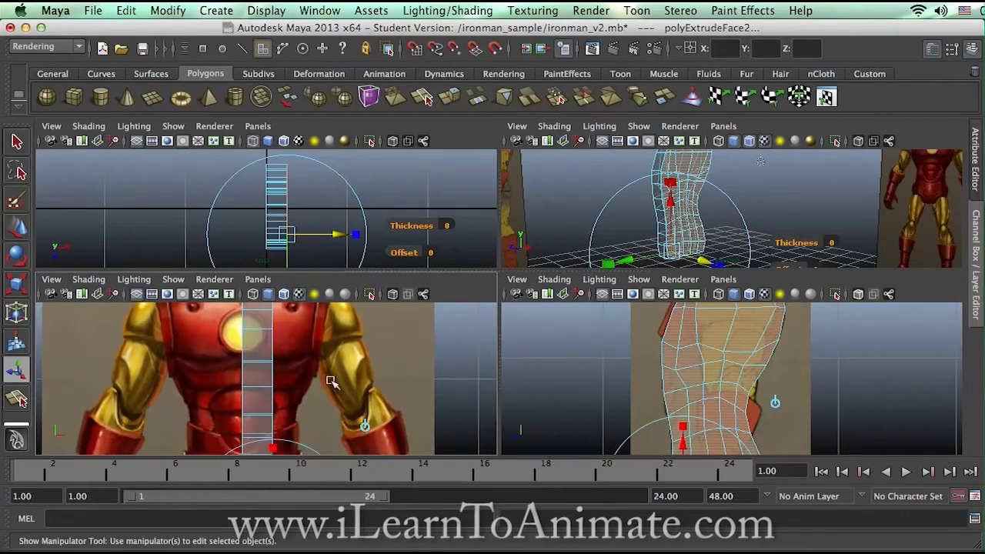
click(701, 260)
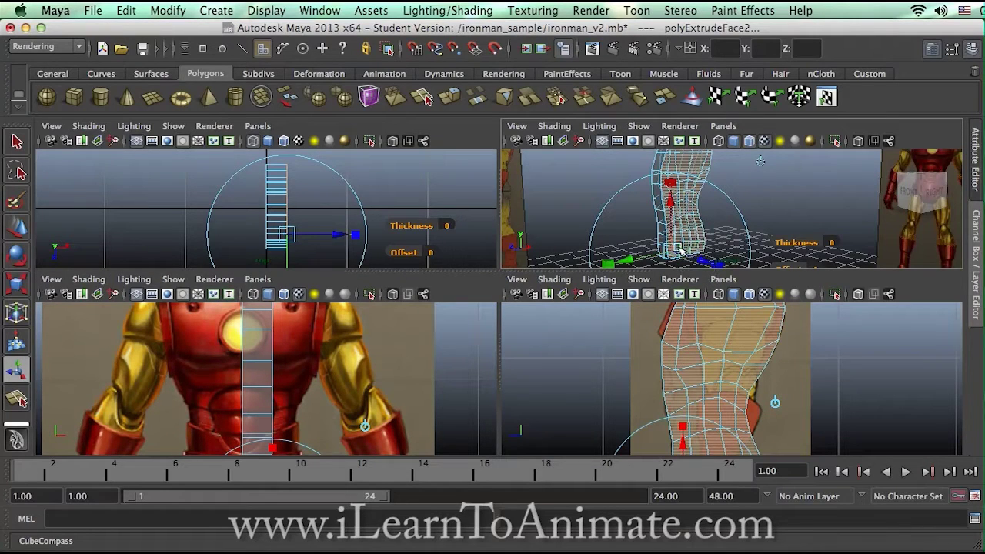
alt+middle_drag(350, 391, 357, 297)
drag(336, 429, 343, 422)
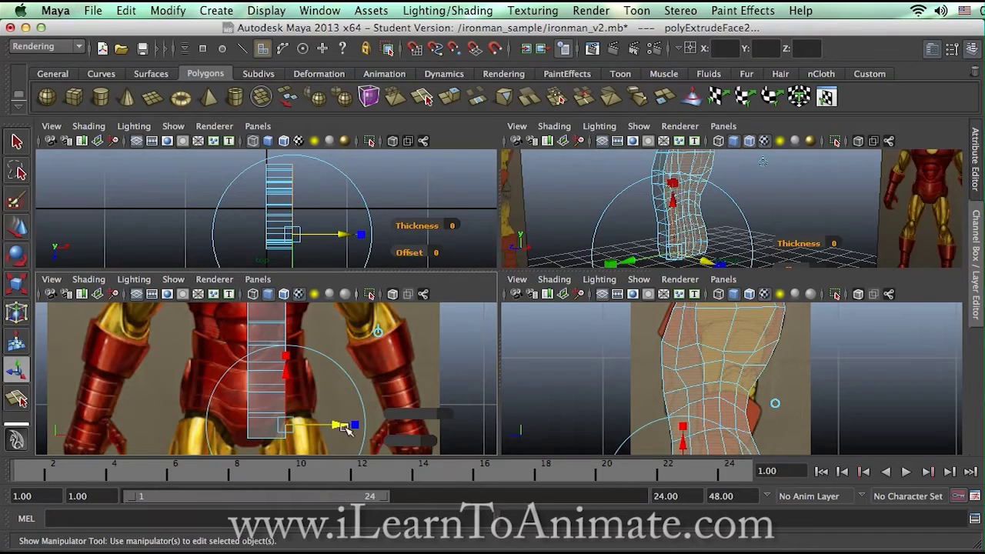
drag(334, 424, 326, 420)
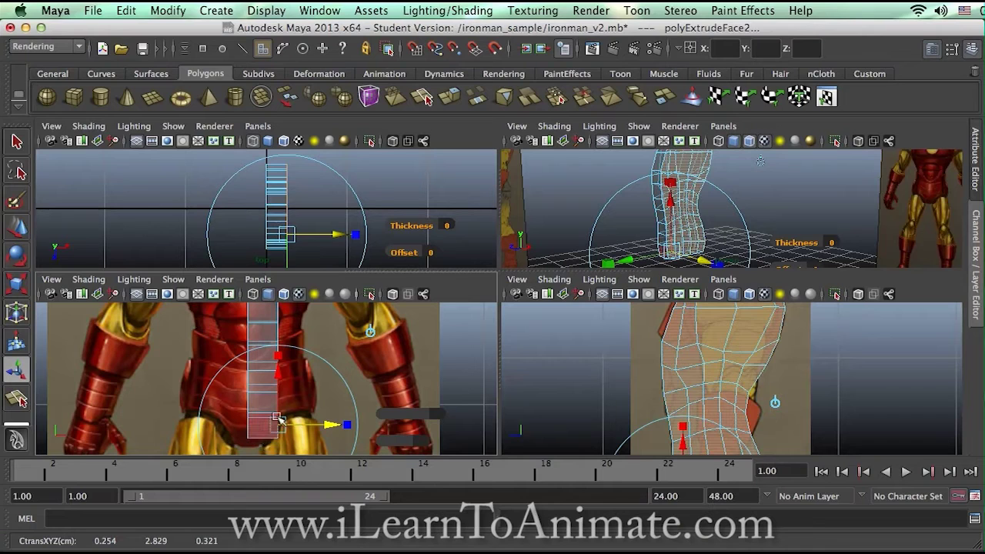
Set the face extrusion's Divisions to 2
click(979, 191)
click(977, 227)
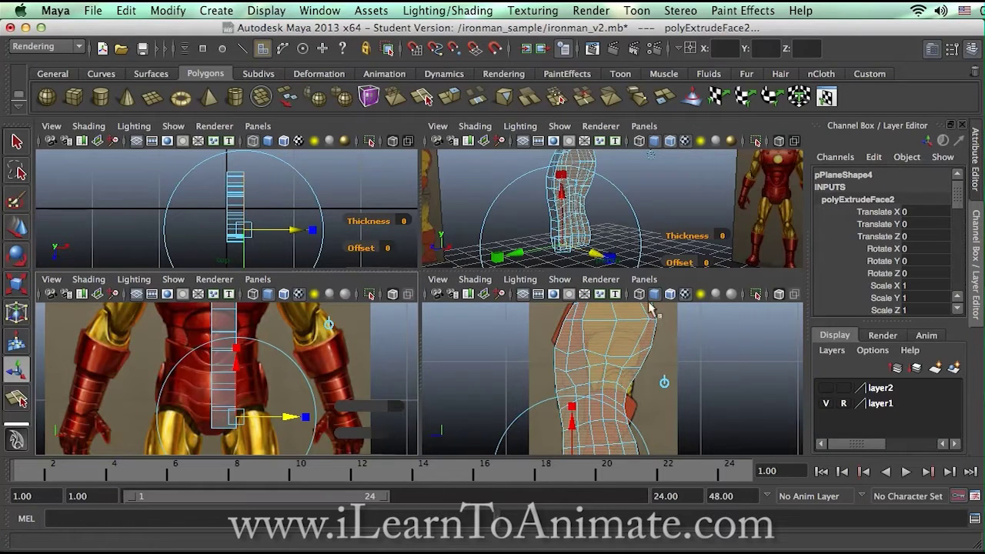
drag(957, 191, 951, 262)
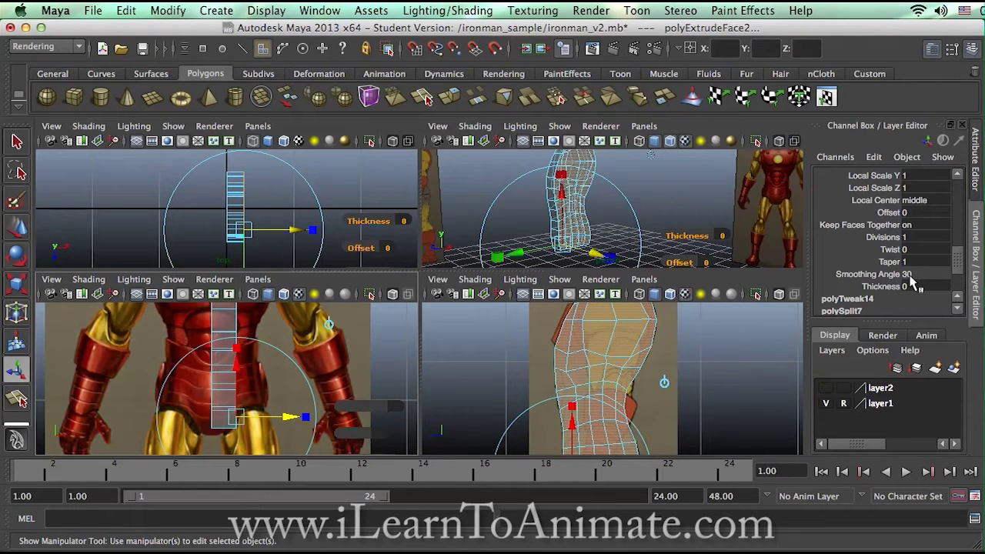
double_click(907, 237)
key(Tab)
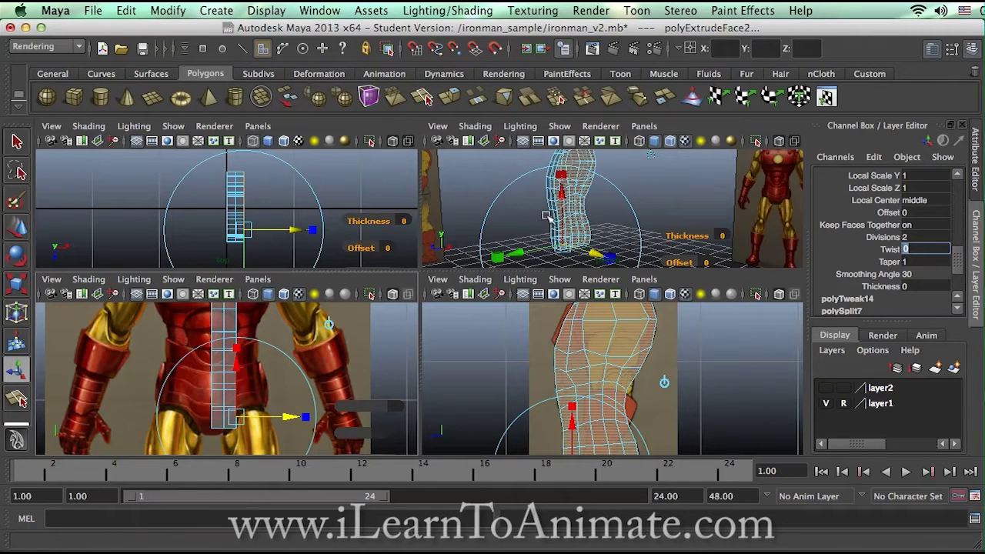
Switch to the Select tool and clear the selection of the extruded torso faces
alt+drag(532, 221, 605, 216)
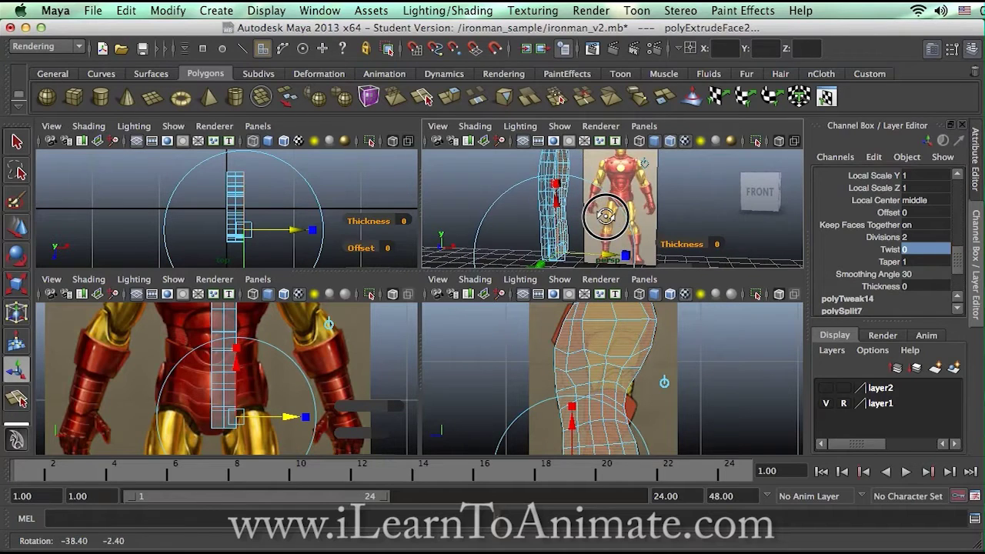
alt+middle_drag(311, 337, 267, 362)
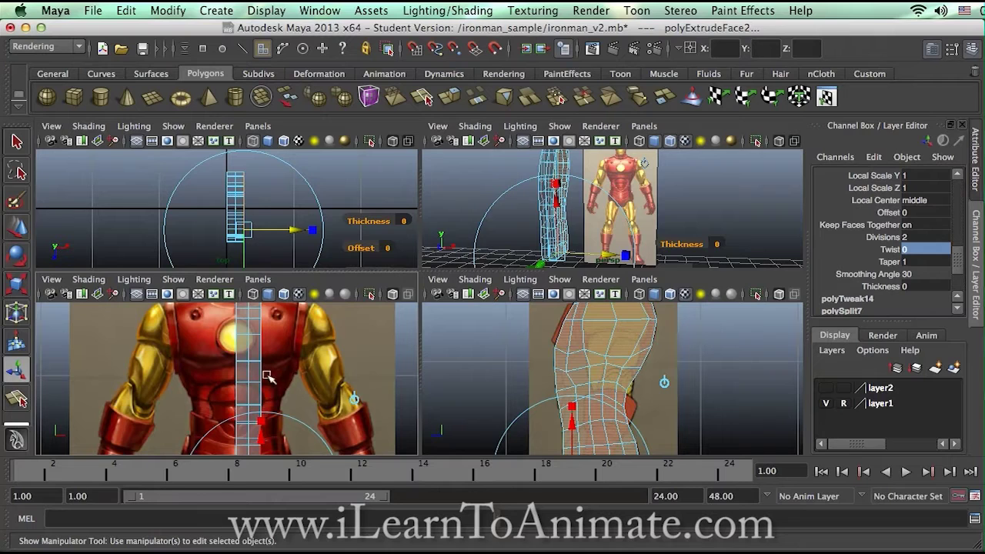
alt+middle_drag(314, 379, 283, 312)
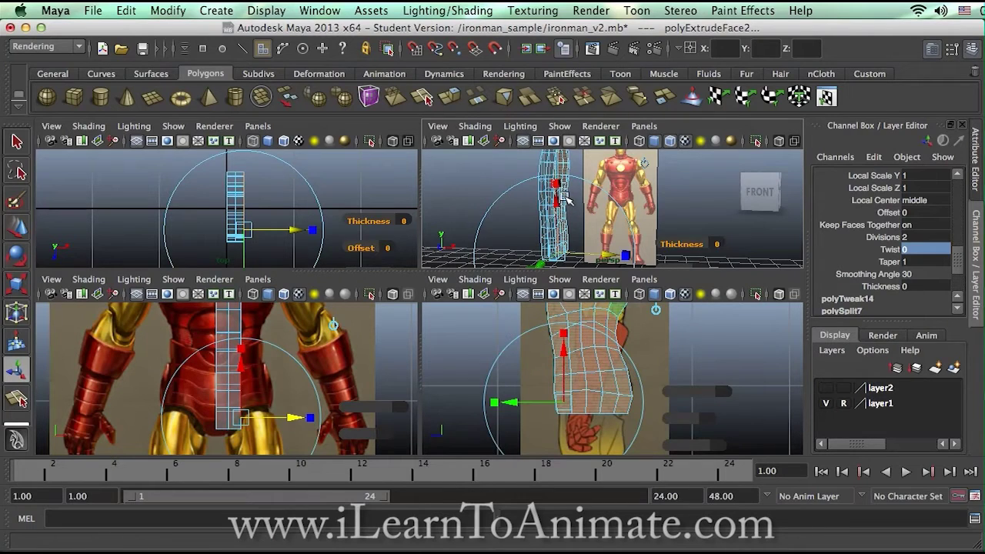
key(q)
alt+drag(594, 219, 543, 222)
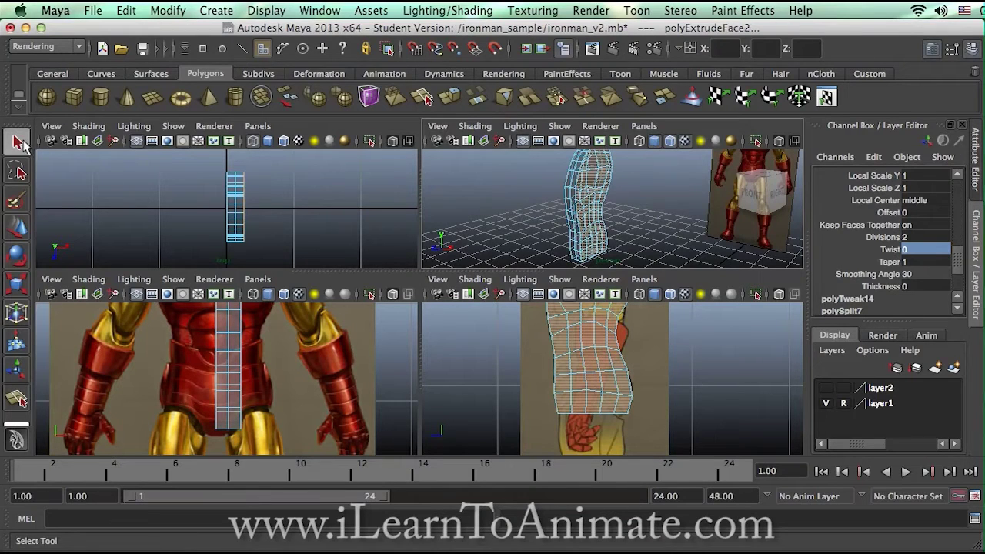
alt+drag(608, 217, 582, 177)
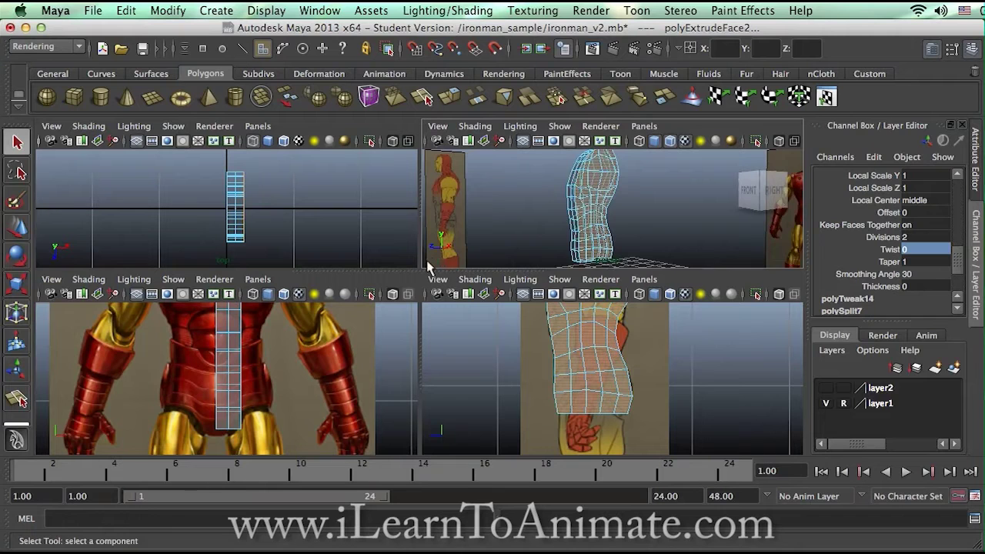
drag(420, 271, 423, 230)
alt+drag(559, 218, 537, 234)
click(636, 215)
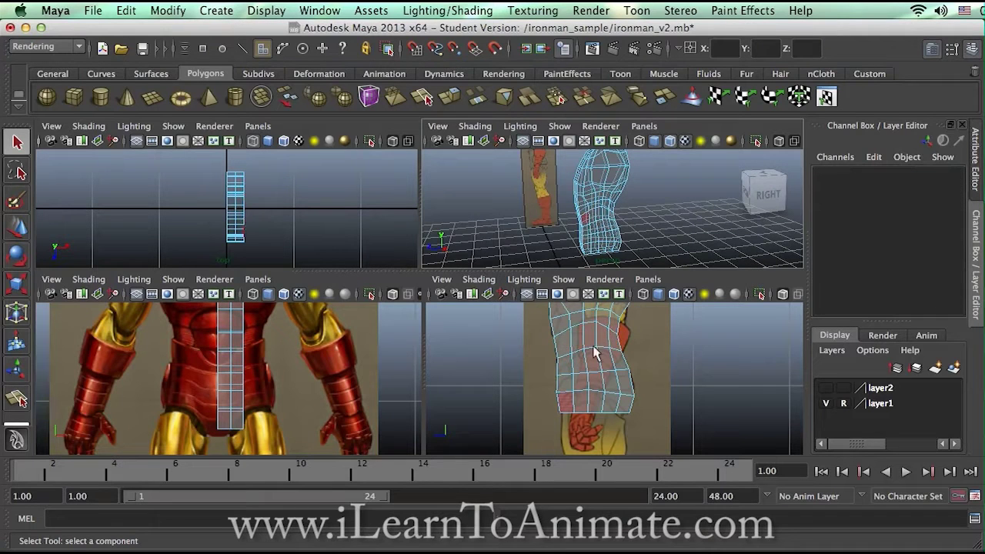
Change the side view panel to the persp camera
alt+drag(589, 317, 599, 370)
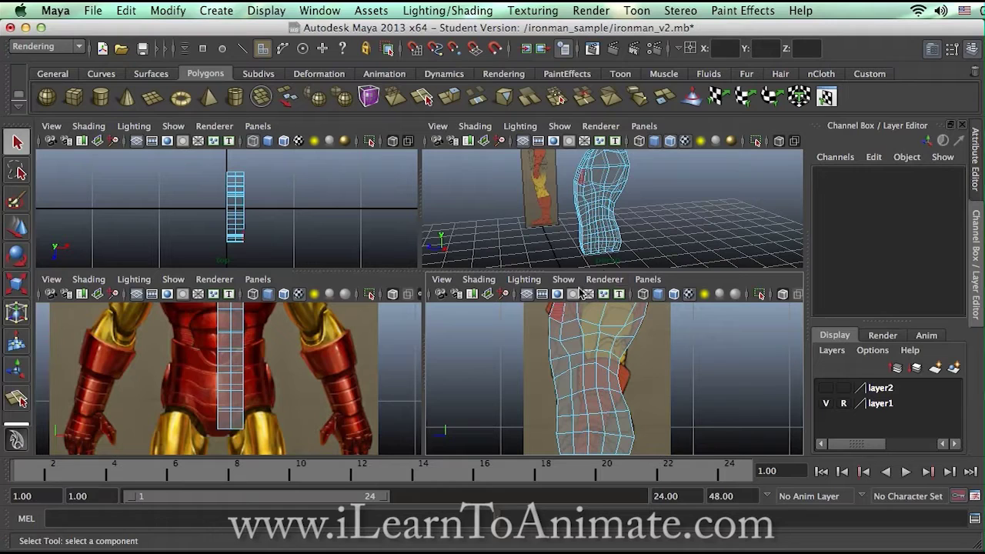
click(561, 367)
click(473, 388)
click(646, 279)
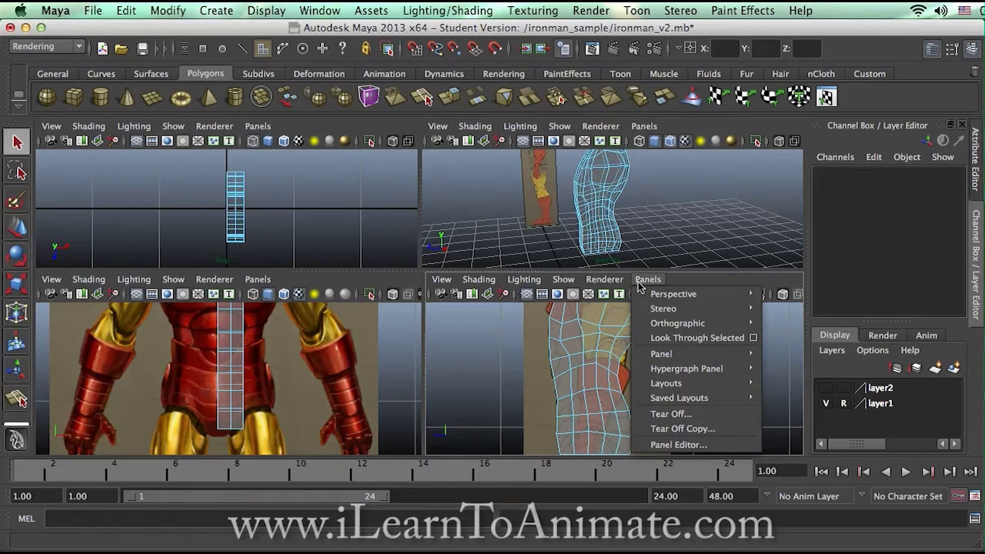
mouse_move(735, 297)
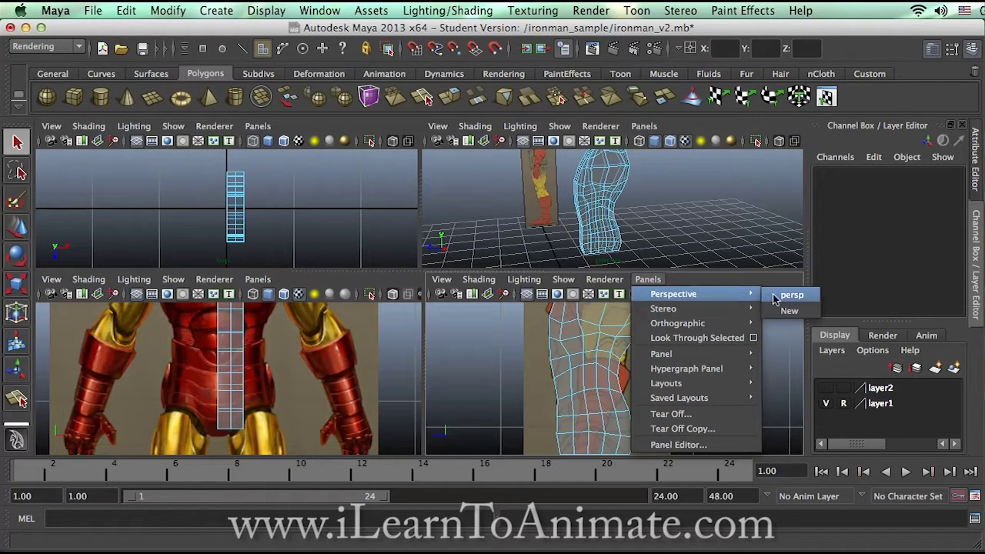
click(777, 296)
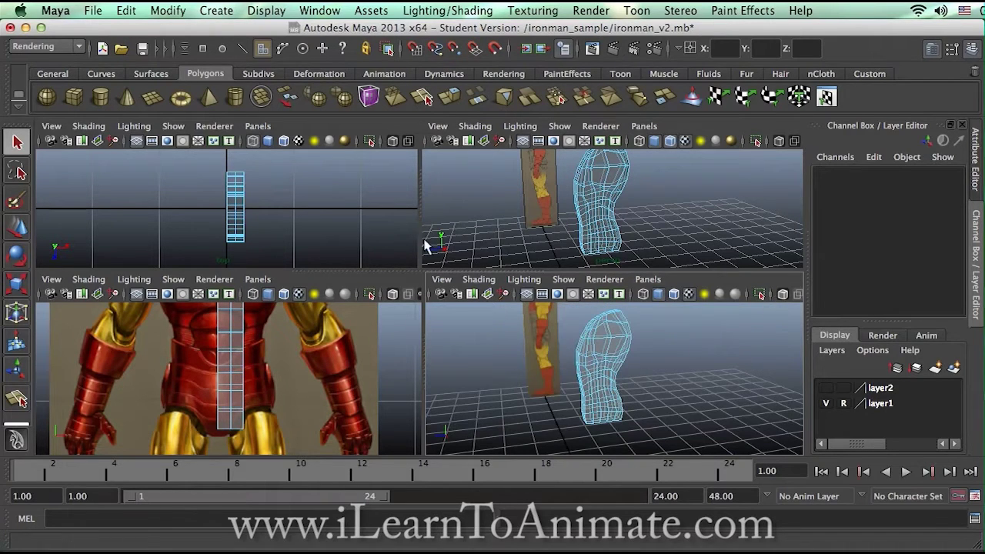
Enlarge the front view and the perspective view beside it to full height, with the whole torso framed in both
drag(425, 271, 438, 125)
alt+drag(483, 292, 602, 304)
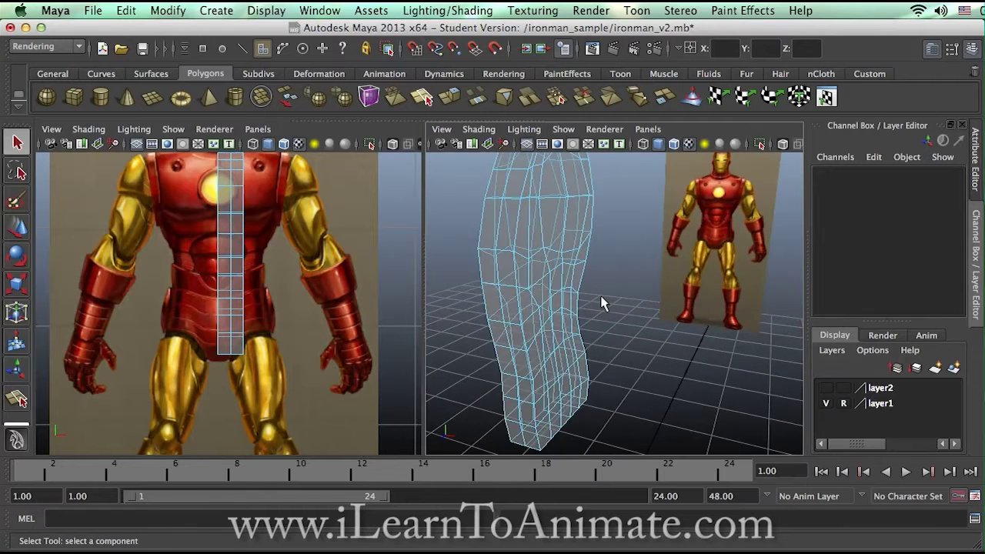
scroll(602, 303, down, 3)
alt+middle_drag(273, 231, 275, 275)
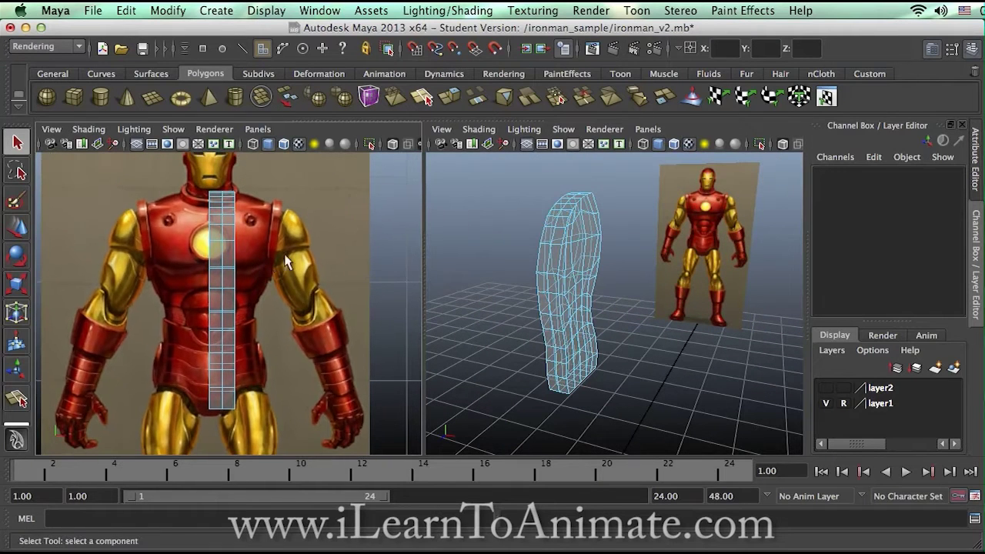
scroll(537, 302, up, 5)
click(537, 296)
mouse_move(583, 306)
alt+mouse_down()
mouse_move(560, 323)
mouse_move(511, 312)
mouse_move(589, 314)
alt+mouse_up()
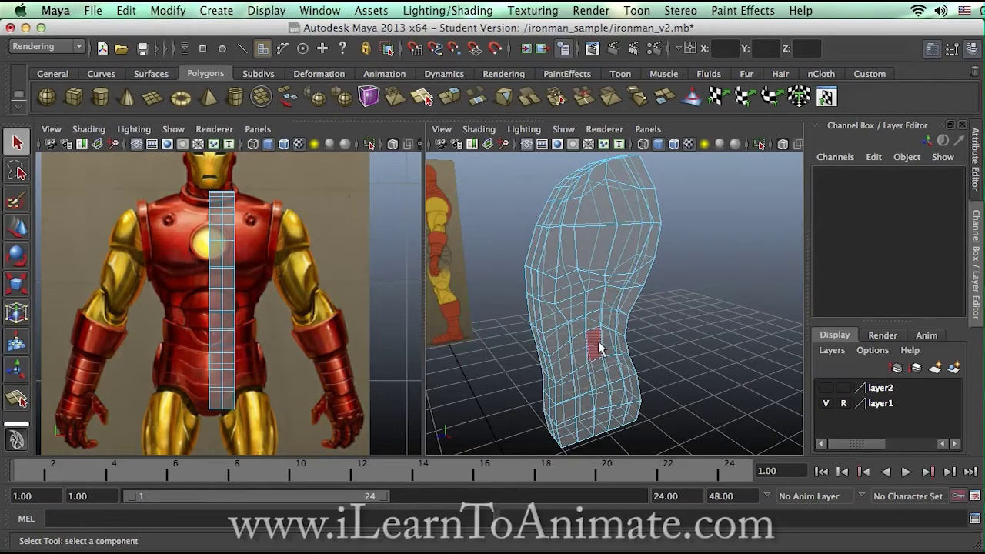
click(596, 375)
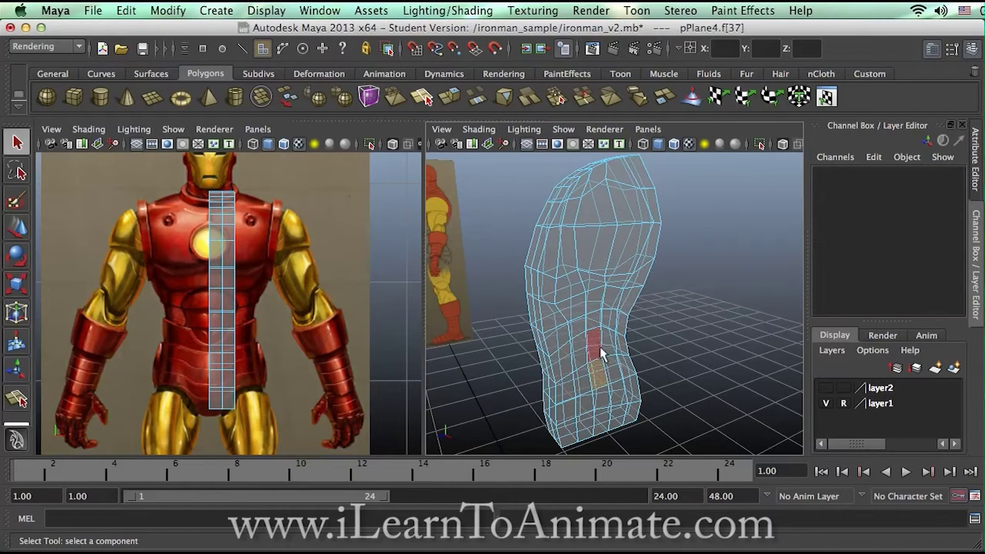
shift+click(598, 345)
shift+click(590, 269)
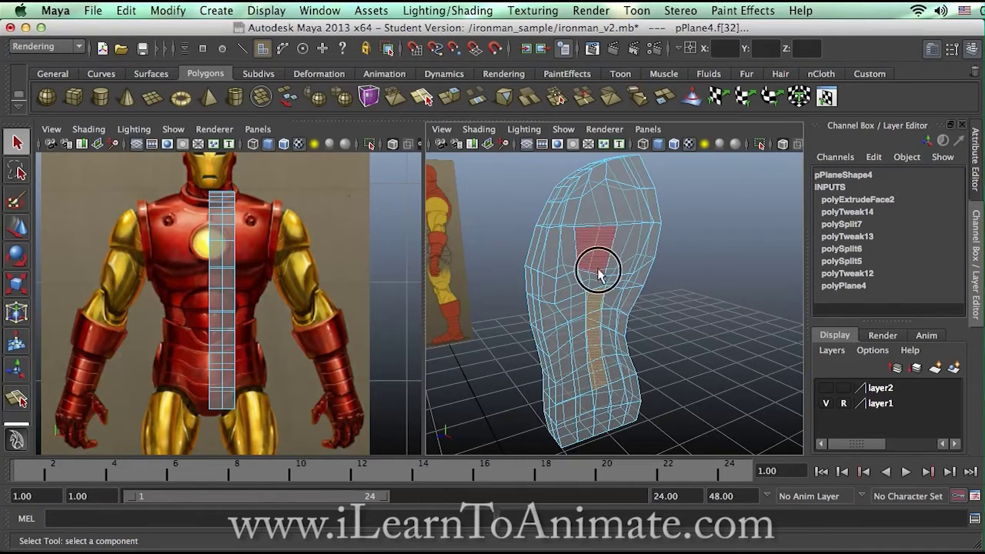
shift+click(595, 281)
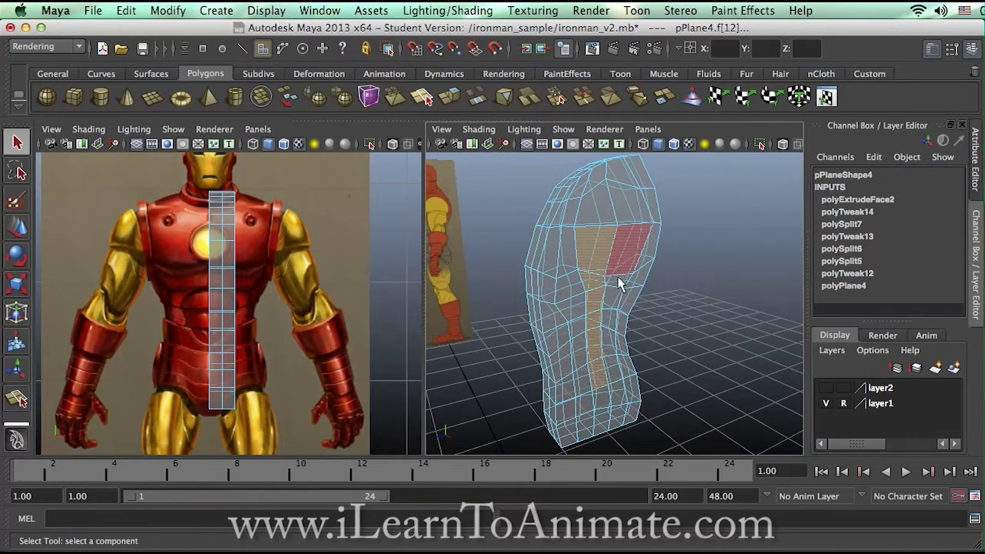
shift+click(617, 282)
shift+click(623, 281)
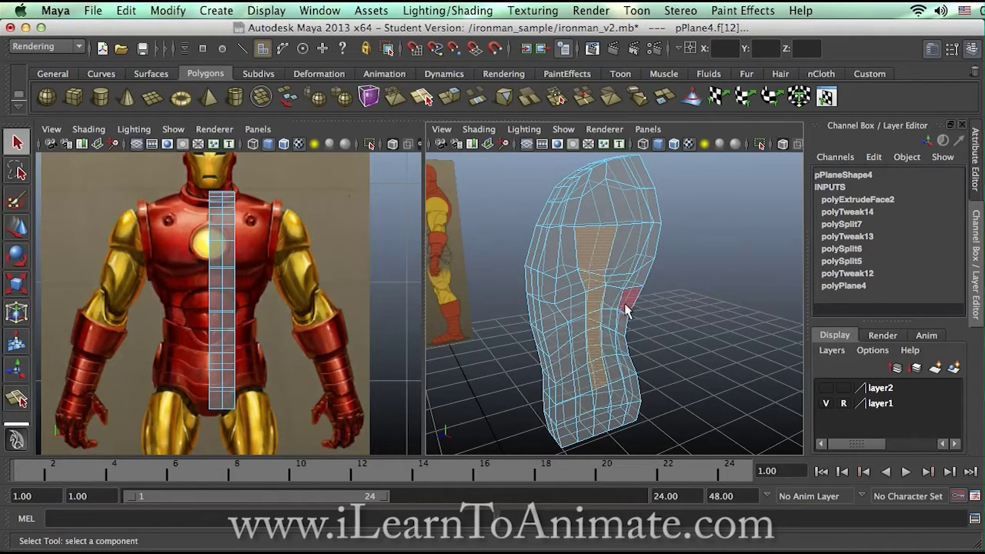
alt+drag(640, 322, 654, 249)
click(654, 249)
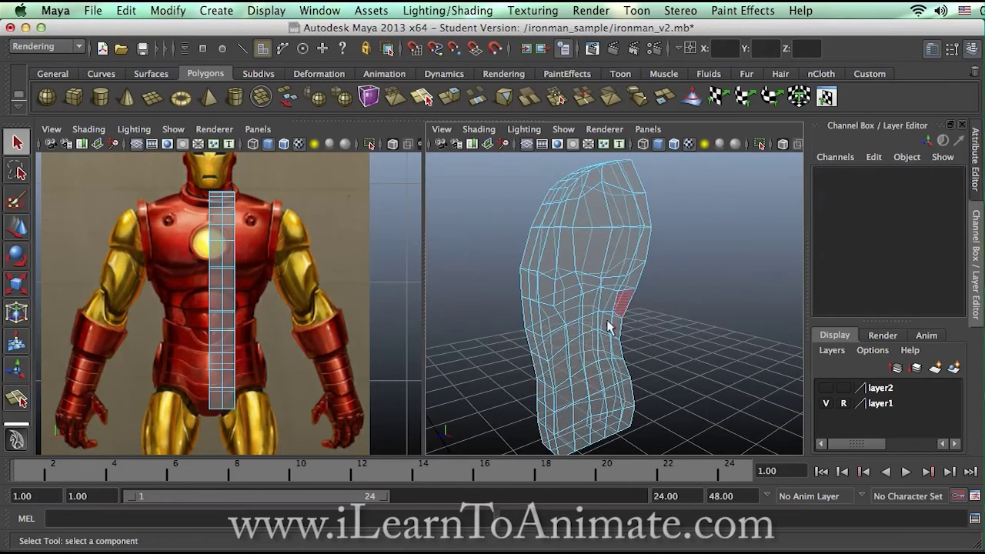
Select the central column of faces on the torso's flat side, from lower waist up to chest, and grow the selection once
click(598, 391)
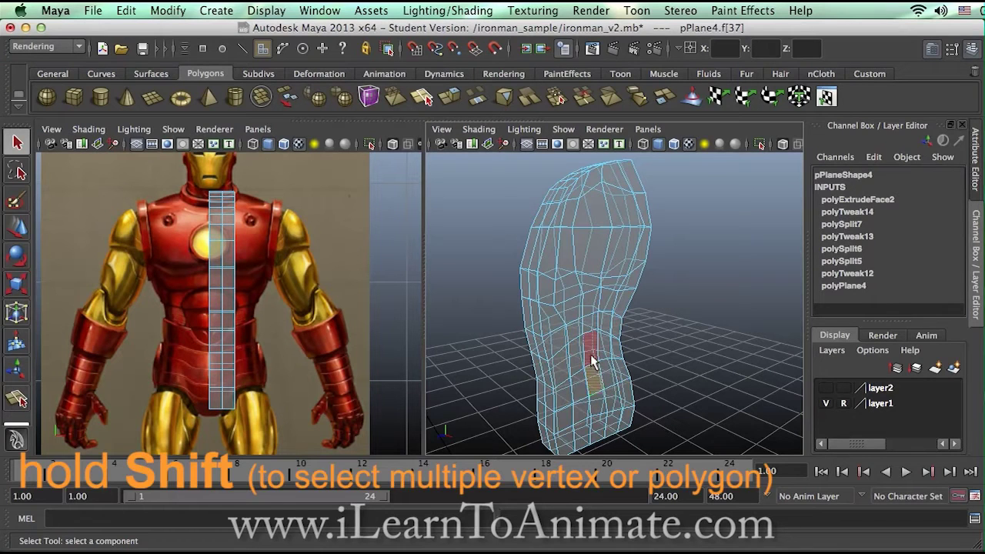
shift+click(592, 352)
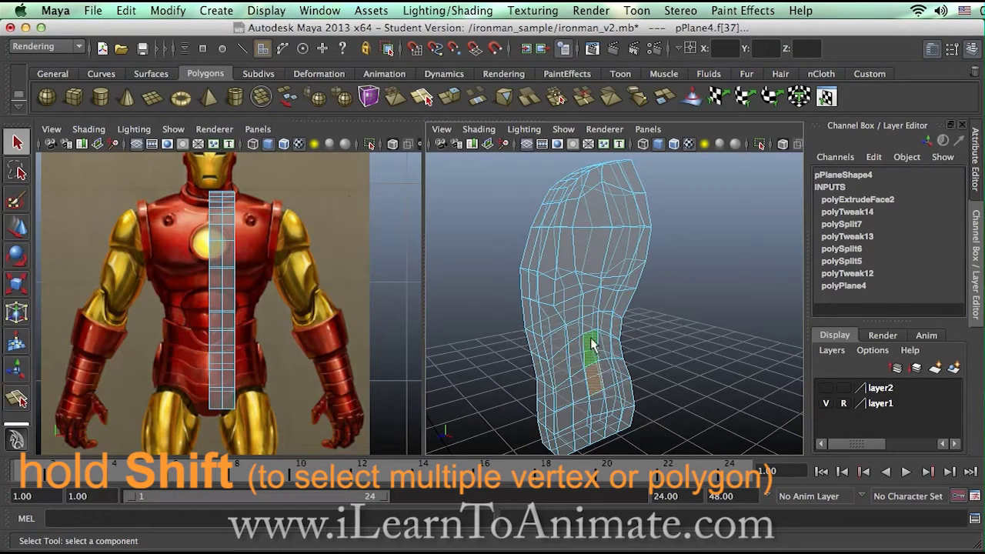
shift+click(597, 273)
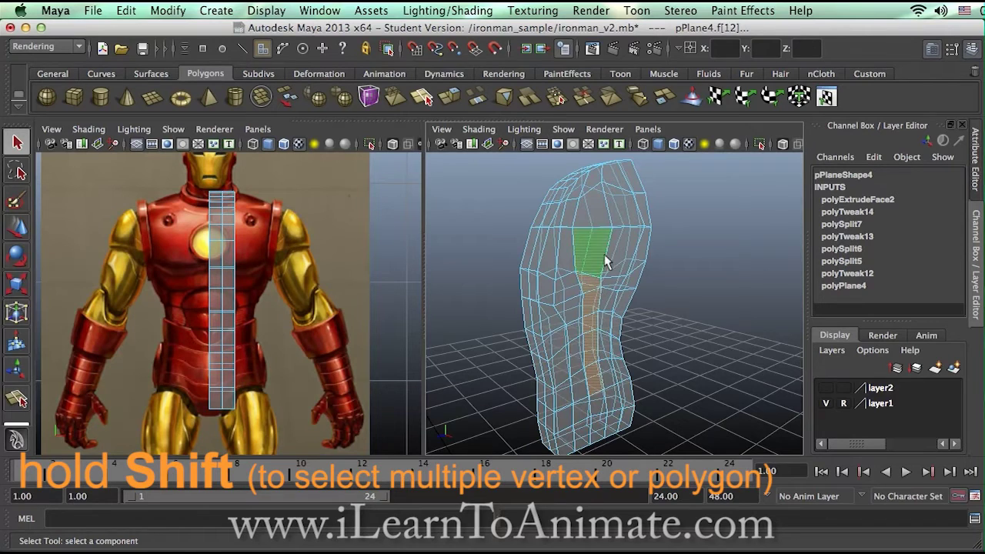
alt+drag(613, 286, 600, 300)
shift+click(600, 300)
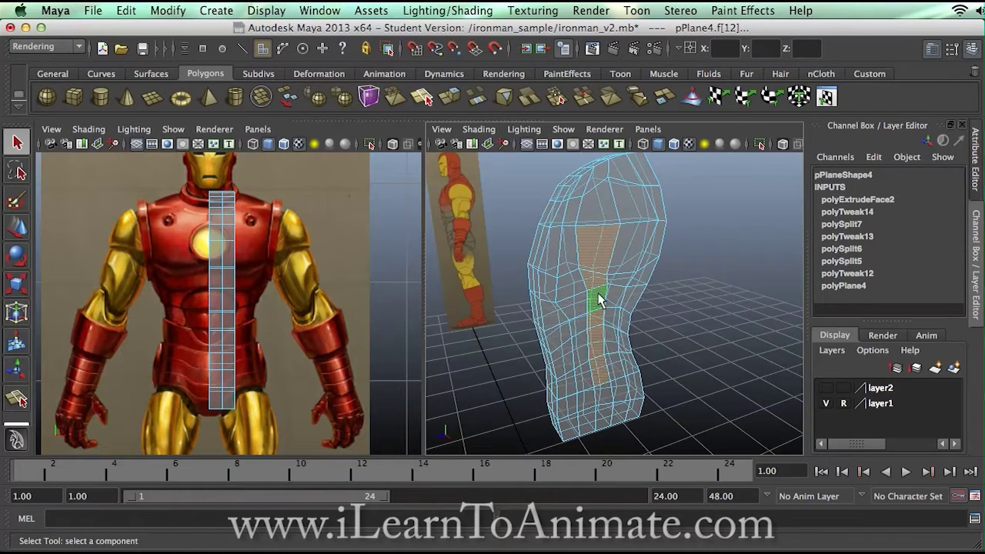
ctrl+right_click(599, 299)
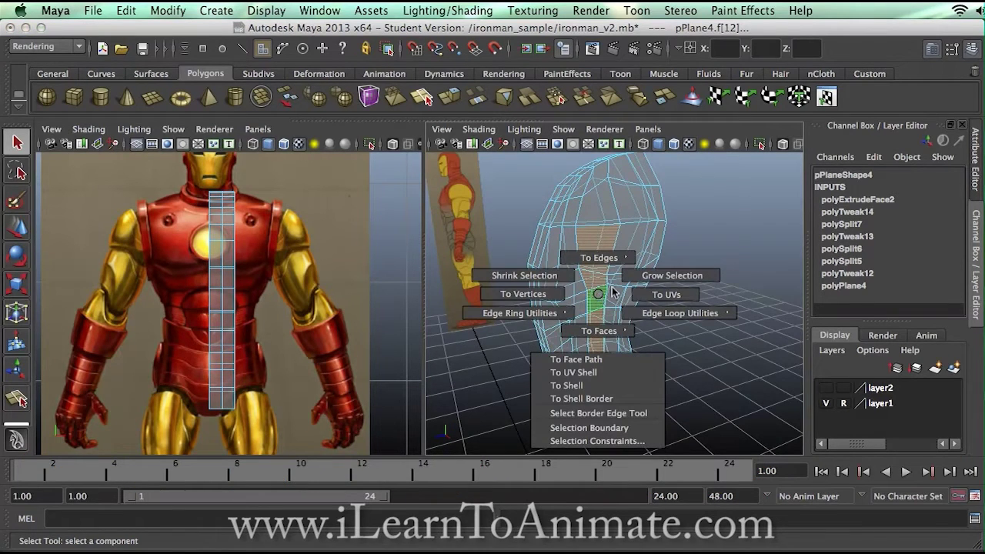
click(634, 280)
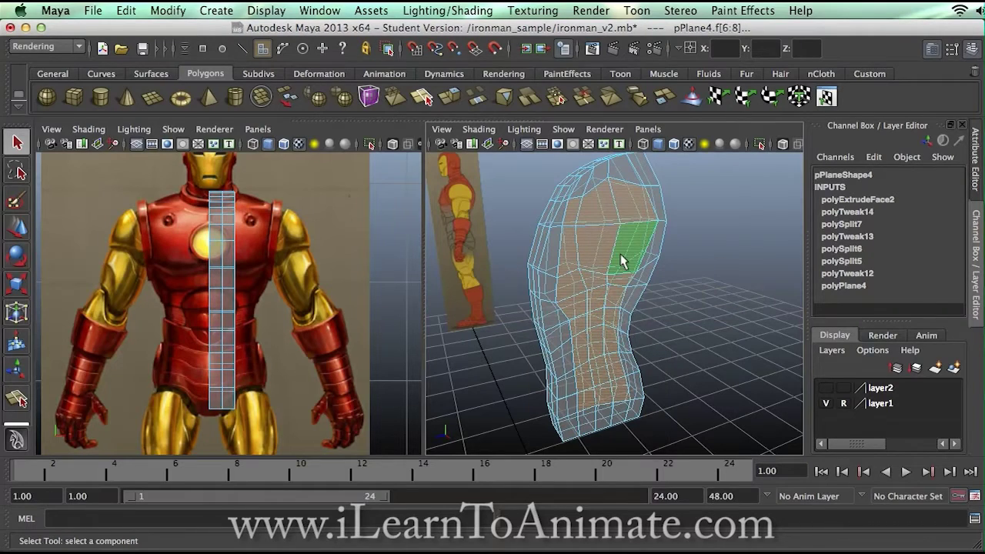
Move the grown side faces outward along X to widen the torso against the front reference, and clear the selection
alt+drag(613, 271, 540, 241)
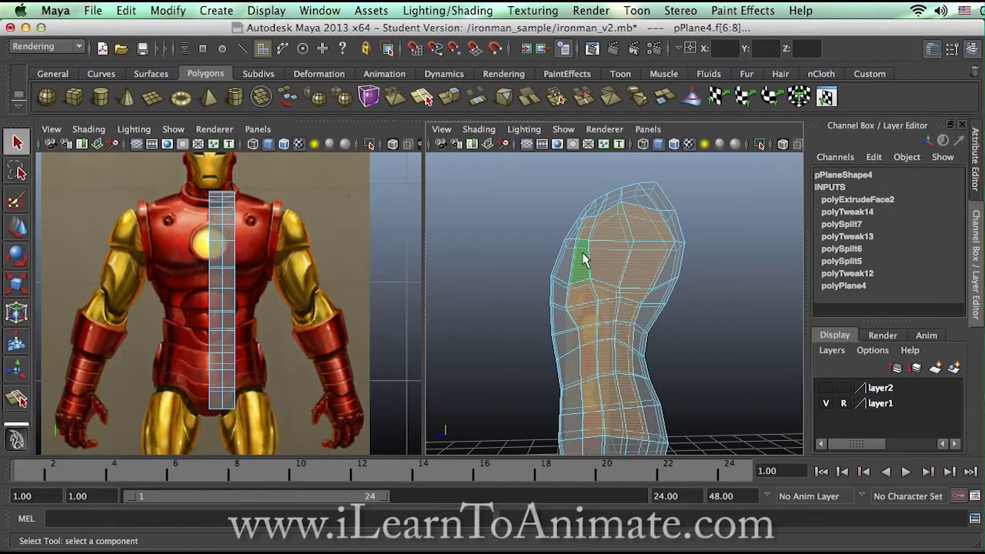
alt+drag(627, 329, 639, 345)
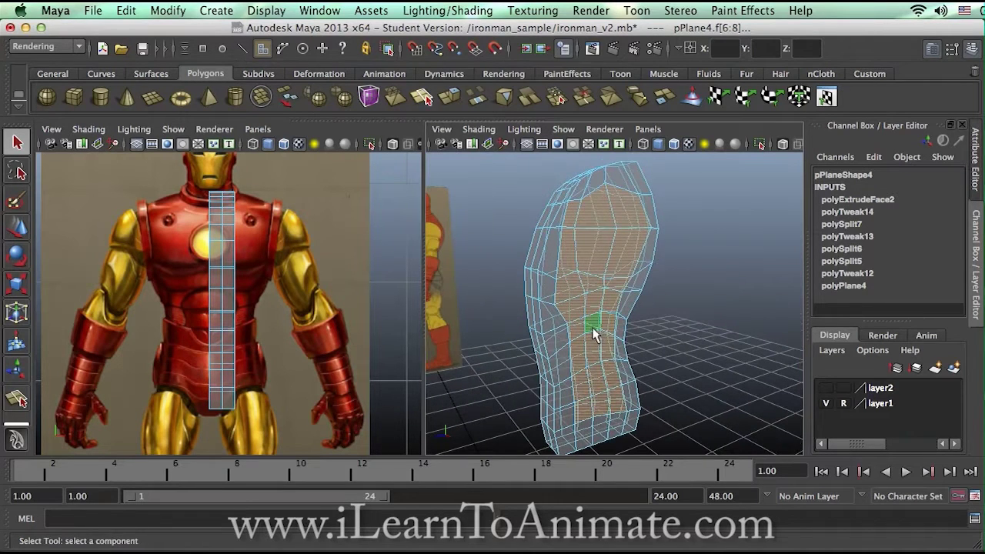
key(w)
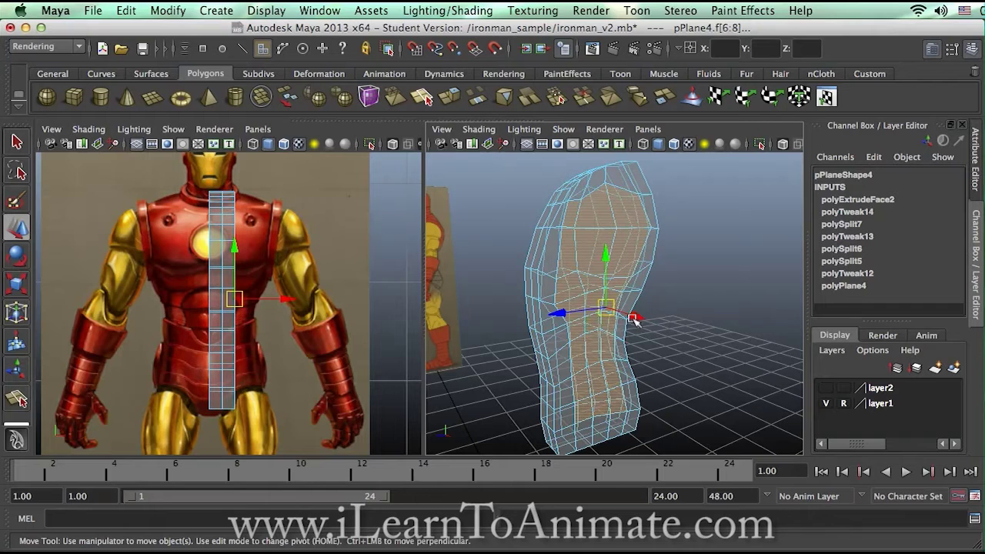
drag(637, 320, 645, 318)
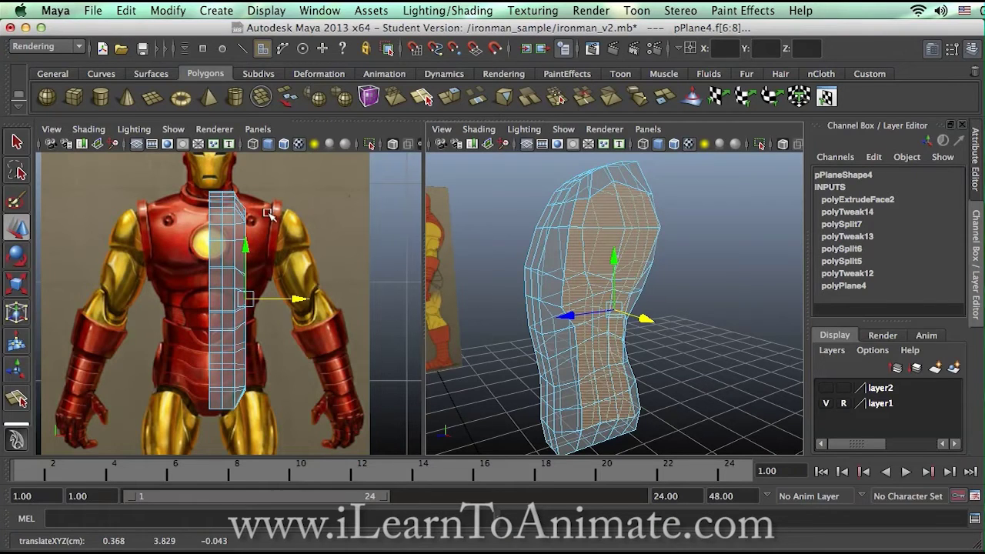
drag(644, 320, 650, 321)
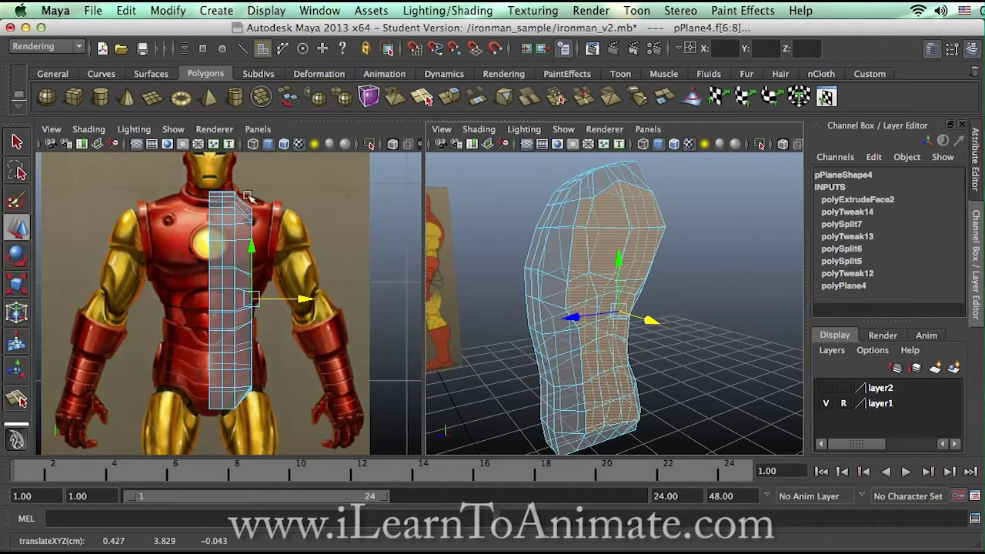
drag(646, 325, 598, 340)
click(710, 325)
Select the central vertical column of faces on the torso's outer side, from the chest down to the hips
alt+drag(672, 335, 616, 264)
click(613, 275)
shift+click(607, 284)
shift+click(607, 303)
shift+click(606, 321)
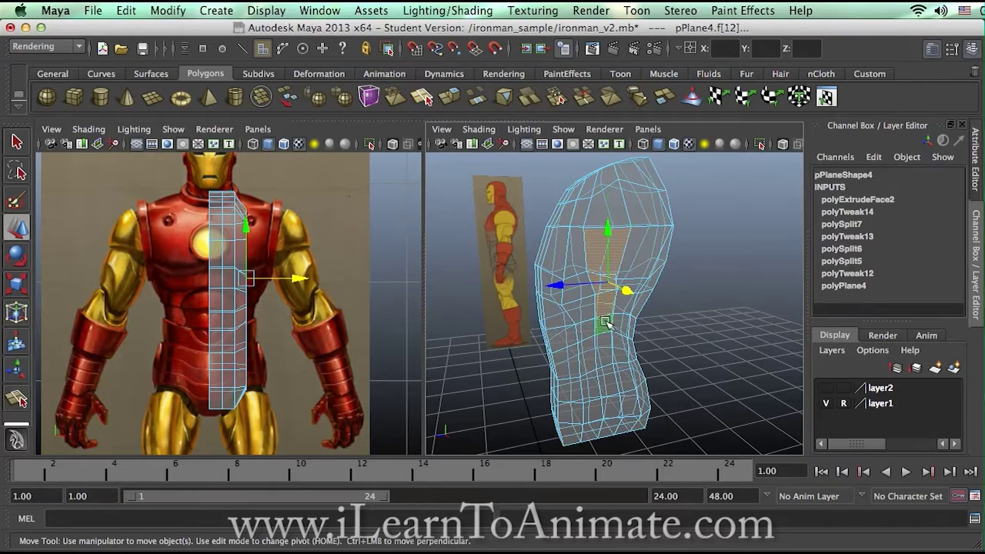
shift+click(607, 346)
shift+click(611, 370)
shift+click(613, 389)
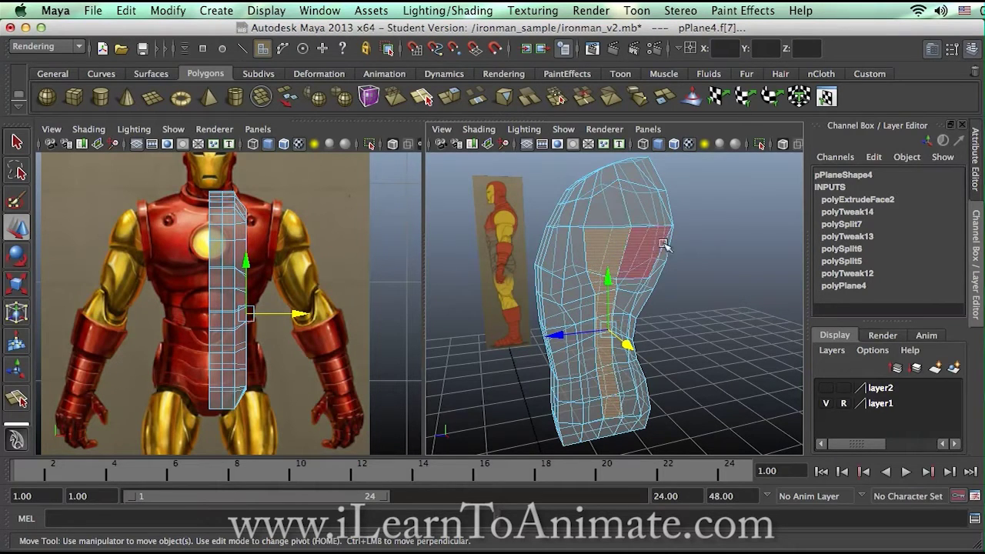
Add the surrounding upper chest, rib and lower side faces to the selected central column
shift+click(618, 209)
shift+click(645, 223)
shift+click(648, 274)
alt+drag(660, 297, 626, 300)
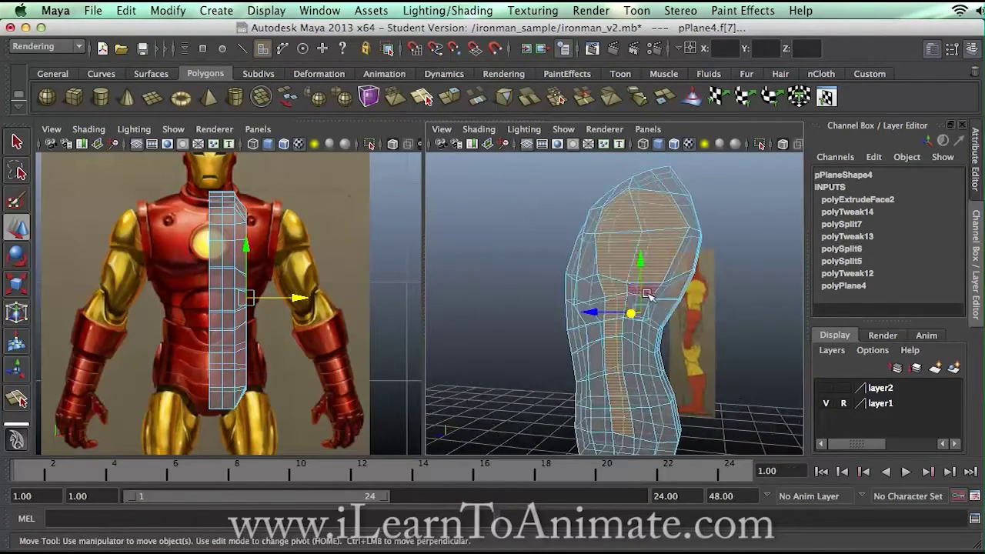
click(638, 306)
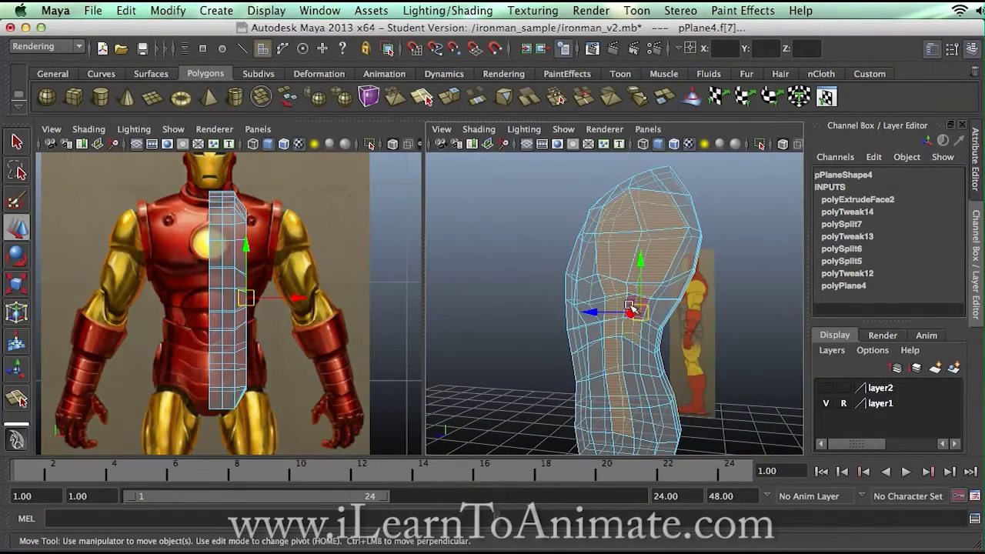
shift+click(638, 419)
Move the selected side faces farther outward along X toward the reference's chest edge, and clear the selection
alt+drag(611, 377, 687, 324)
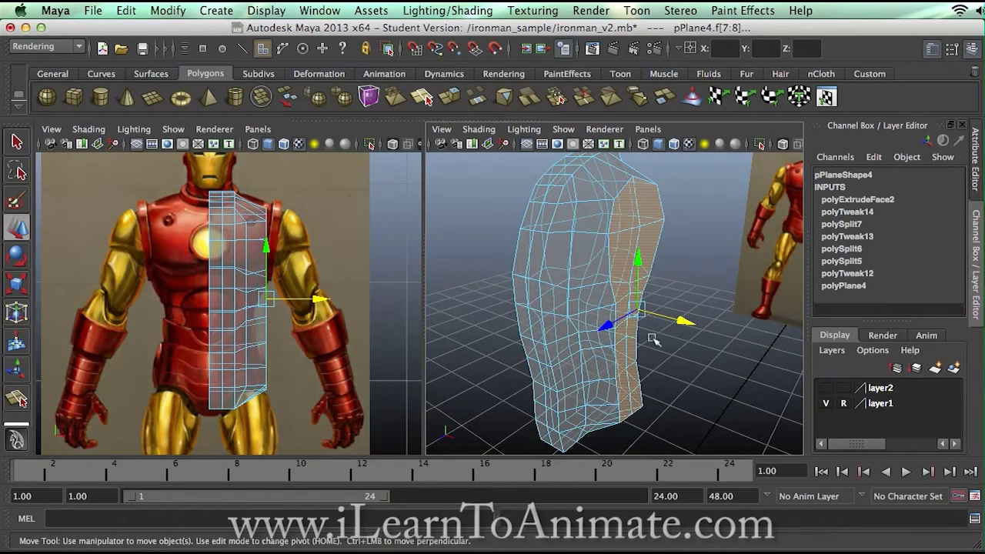
alt+drag(657, 344, 600, 213)
click(663, 369)
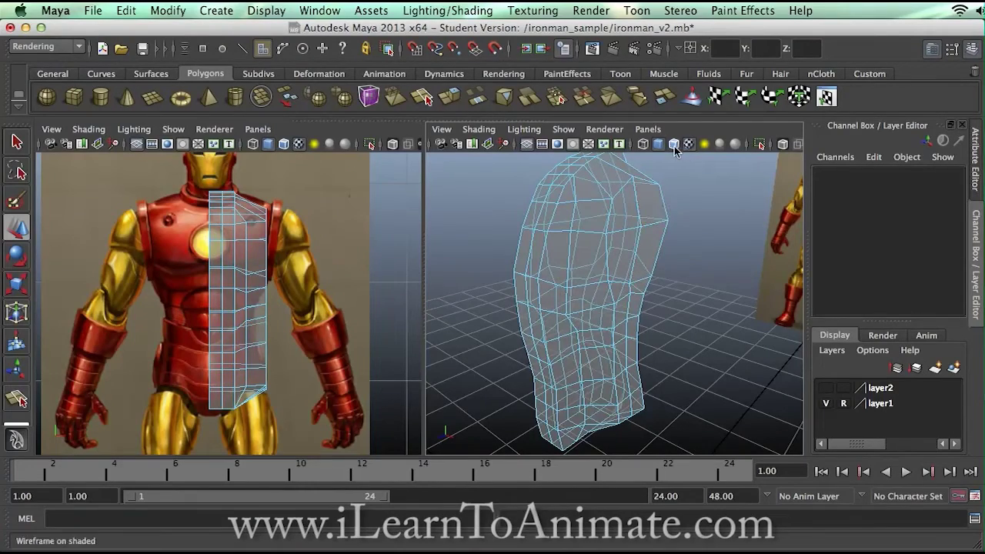
Inspect the torso mesh in wireframe from another angle and return the perspective view to shaded display
click(643, 144)
click(640, 171)
alt+drag(640, 171, 666, 264)
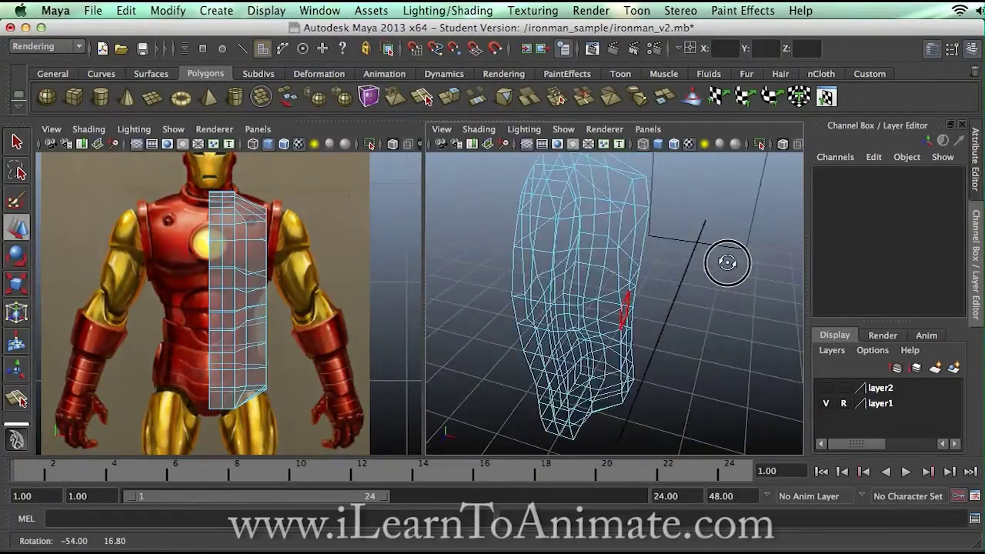
click(664, 147)
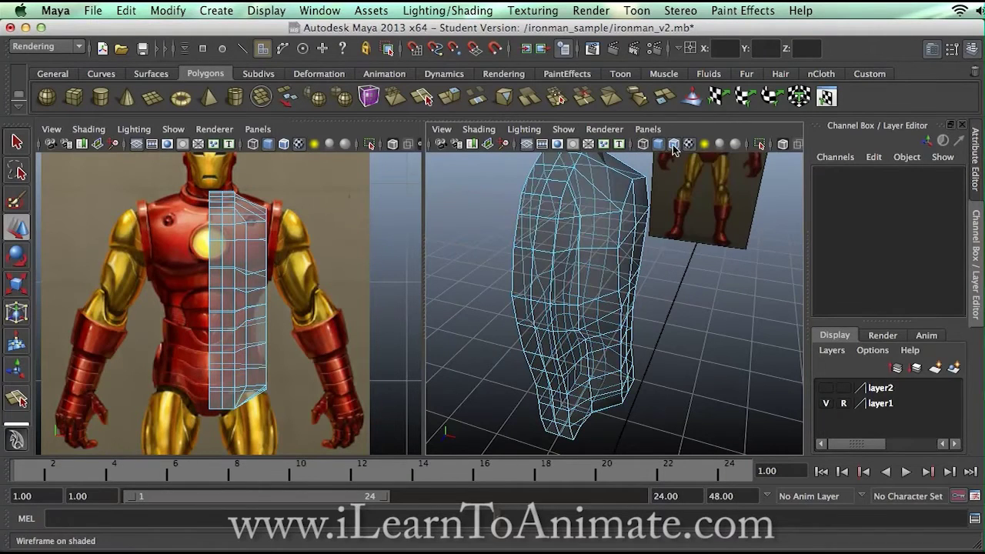
alt+drag(668, 324, 594, 245)
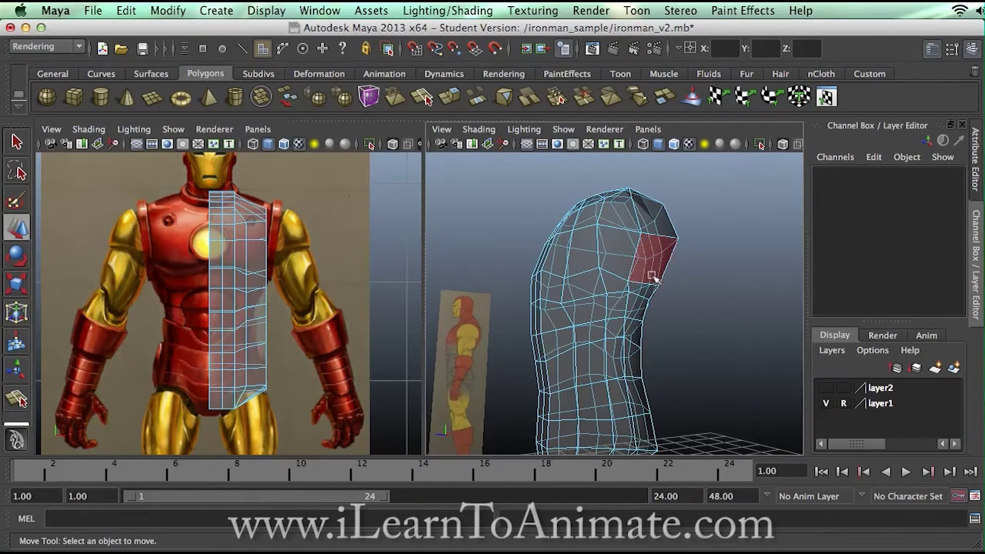
click(633, 240)
alt+drag(645, 265, 616, 311)
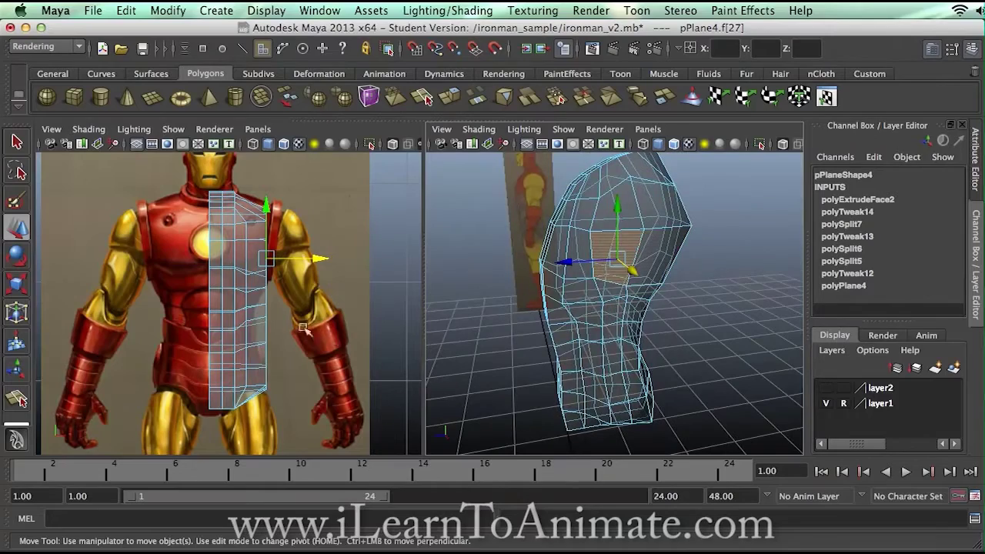
alt+drag(471, 334, 495, 365)
scroll(560, 315, up, 5)
alt+drag(567, 311, 605, 259)
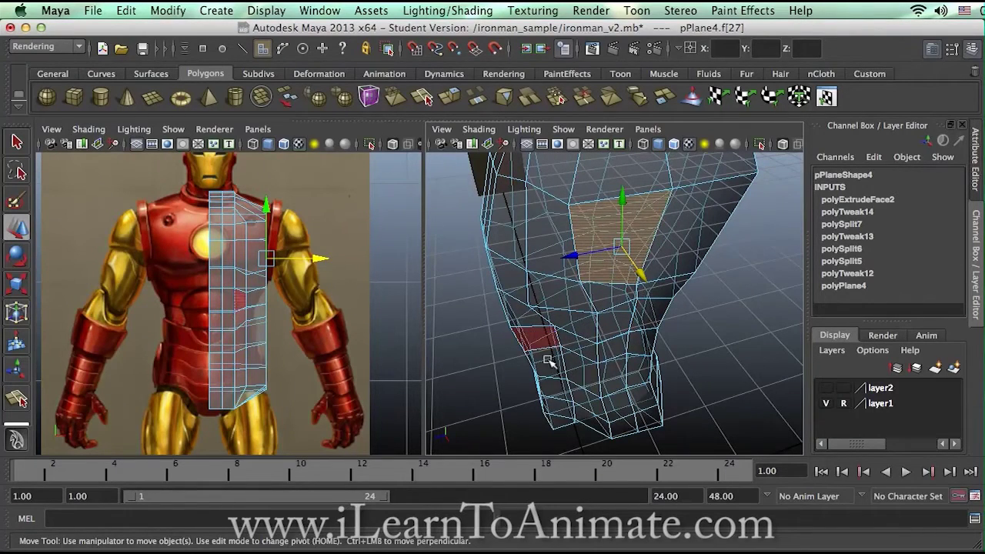
alt+drag(628, 300, 638, 266)
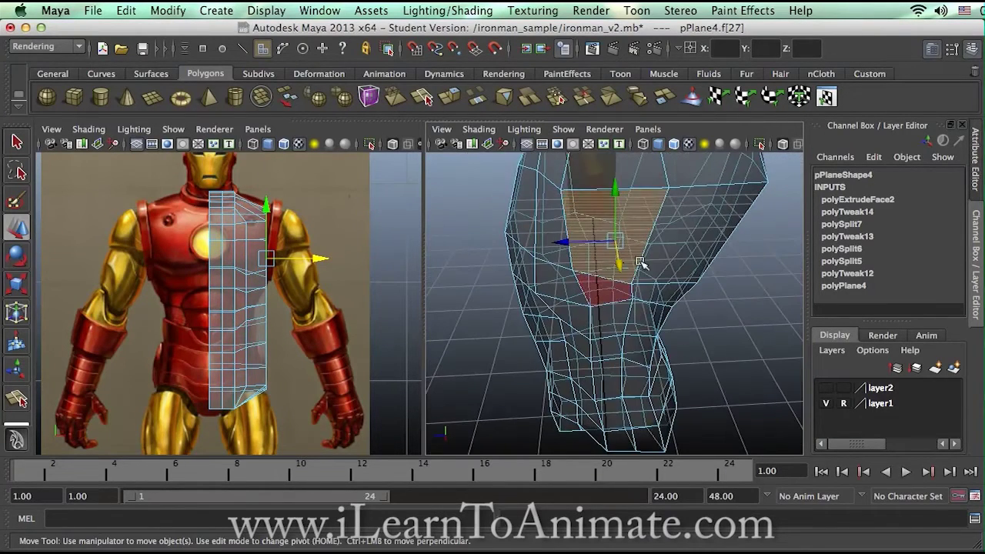
Switch to edge selection and select the line of vertical edges near the back of the torso's outer side, from chest to waist
right_drag(667, 254, 654, 209)
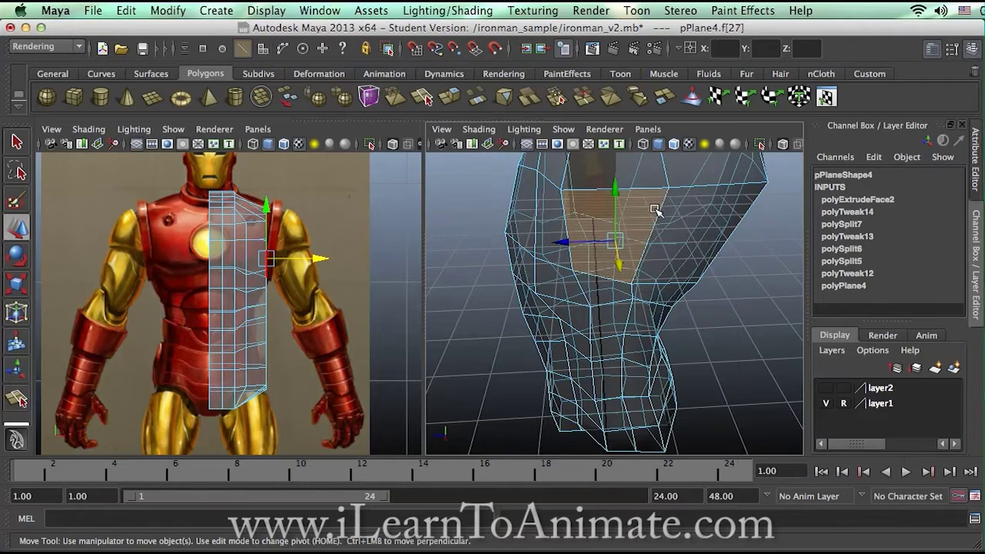
click(659, 211)
shift+click(632, 304)
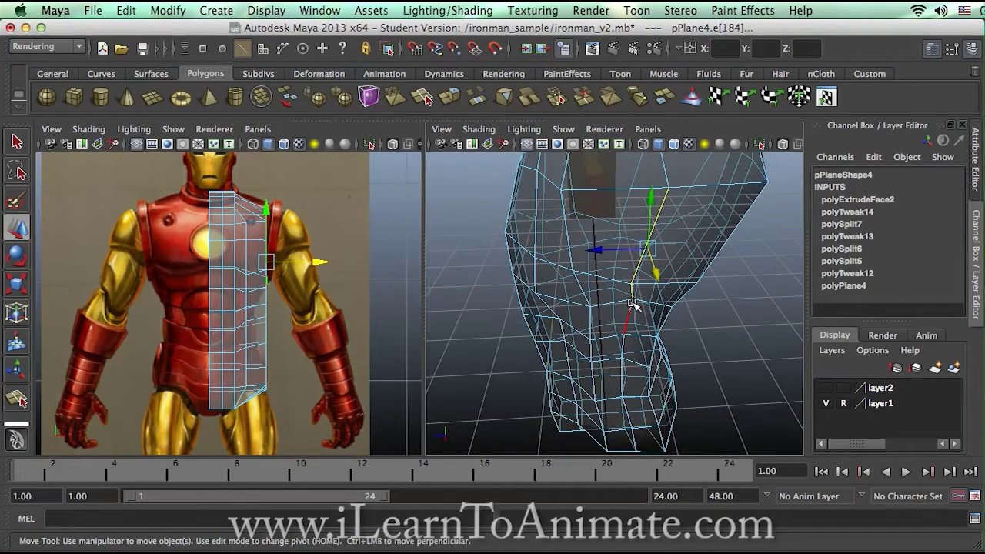
alt+drag(643, 368, 638, 341)
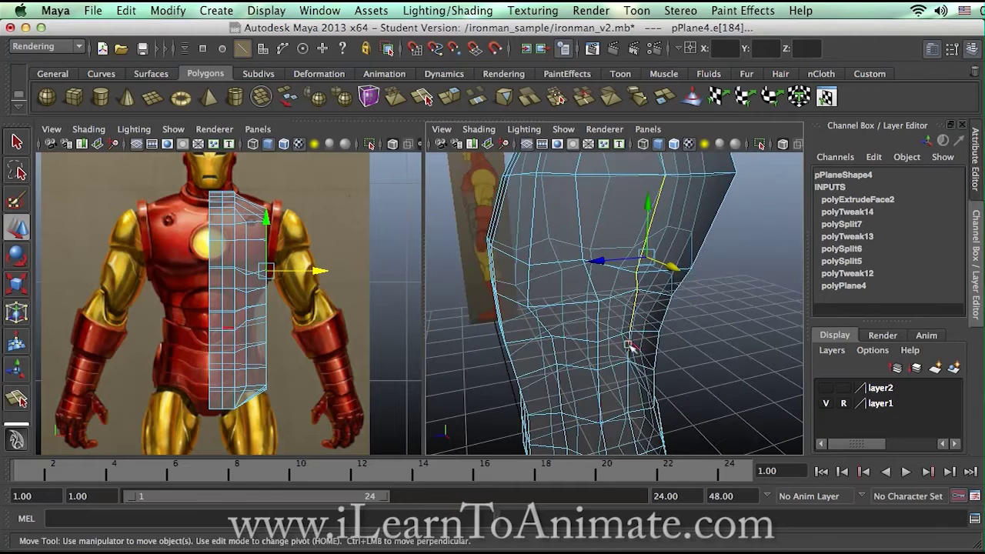
shift+click(628, 377)
alt+middle_drag(672, 387, 703, 400)
shift+click(638, 343)
shift+click(643, 384)
Extend the edge selection up the torso's outer side with the adjoining vertical edges at the ribs and chest
alt+drag(702, 400, 695, 321)
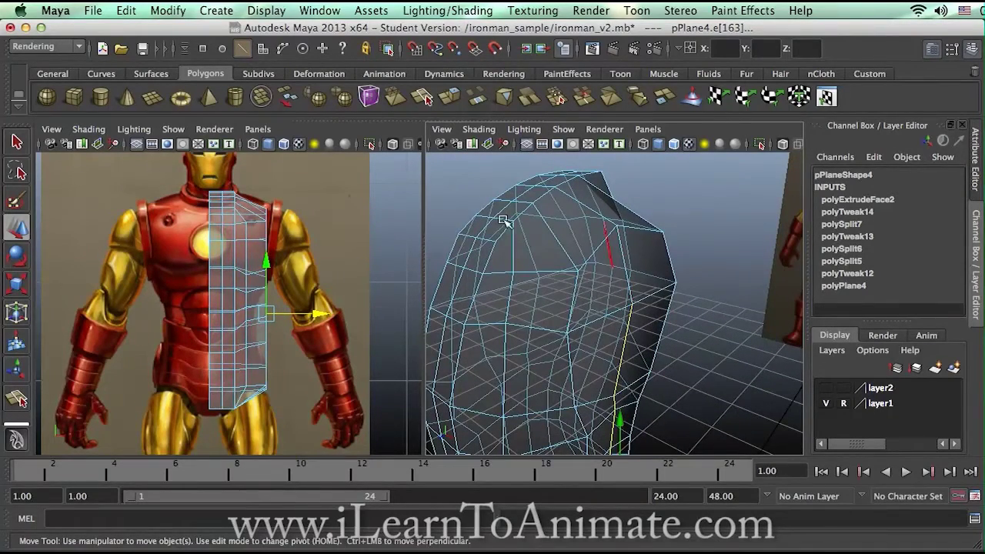
shift+click(630, 323)
alt+drag(628, 332, 613, 274)
shift+click(595, 286)
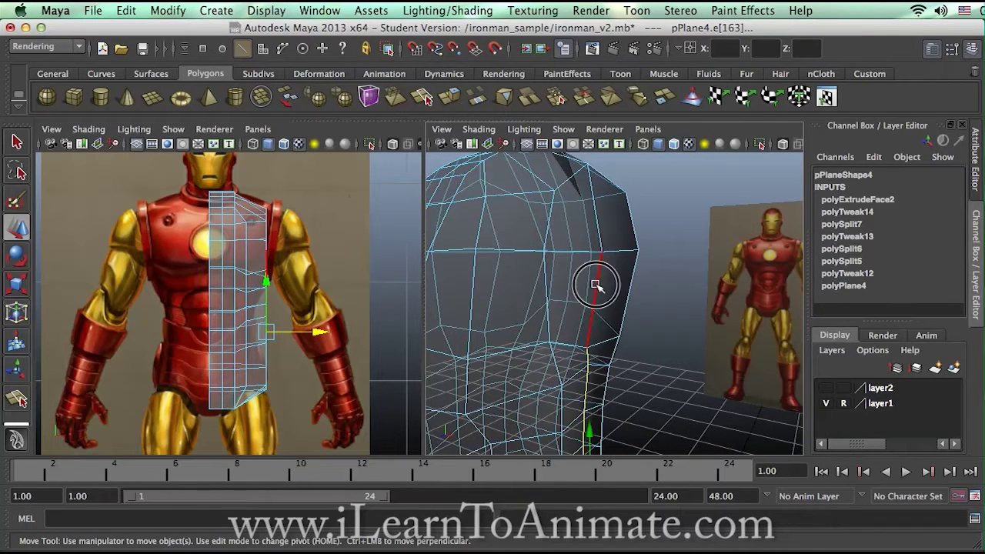
shift+click(544, 285)
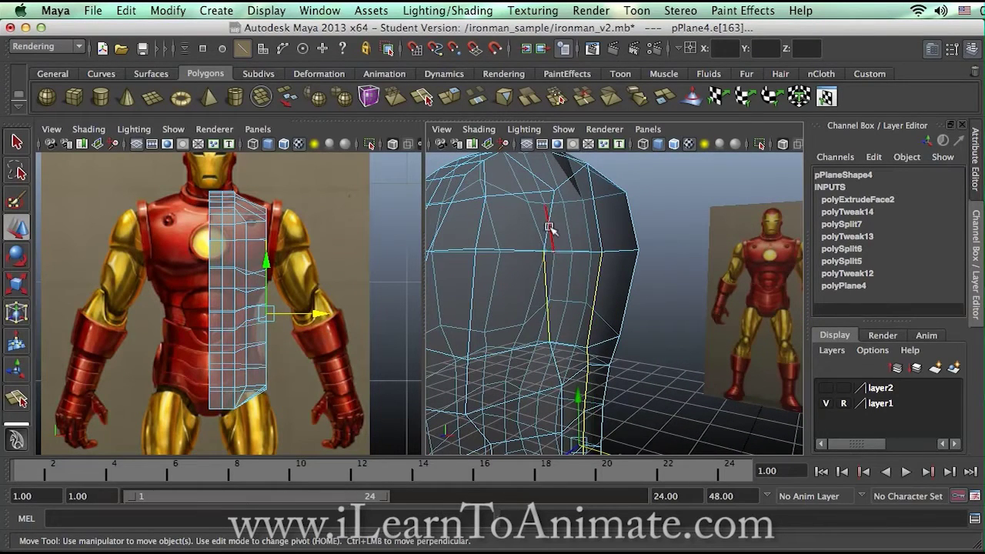
shift+click(552, 227)
shift+click(549, 234)
shift+double_click(550, 228)
Add the remaining vertical edges of the upper chest side and move the selected edges outward along X toward the reference's chest edge
alt+drag(666, 239, 623, 282)
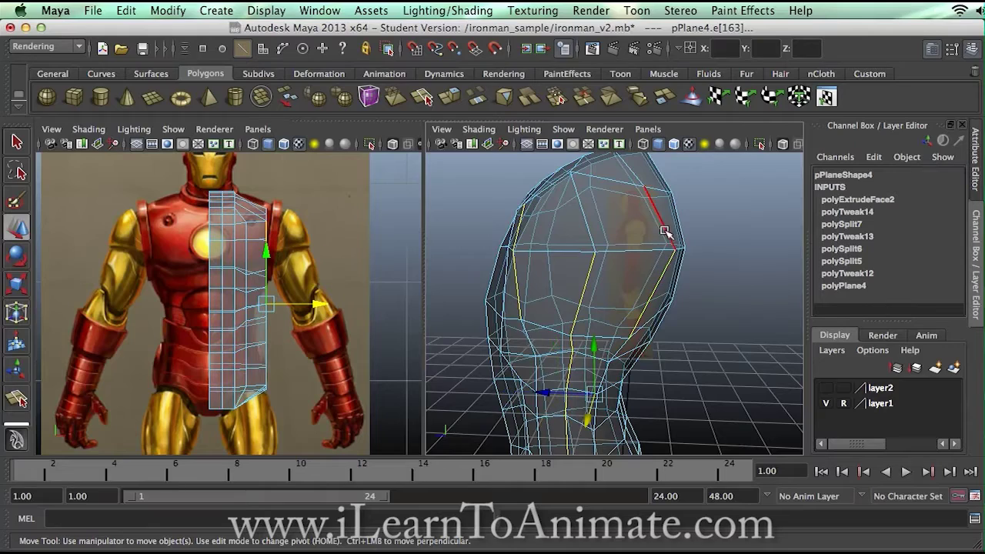
alt+drag(622, 231, 670, 247)
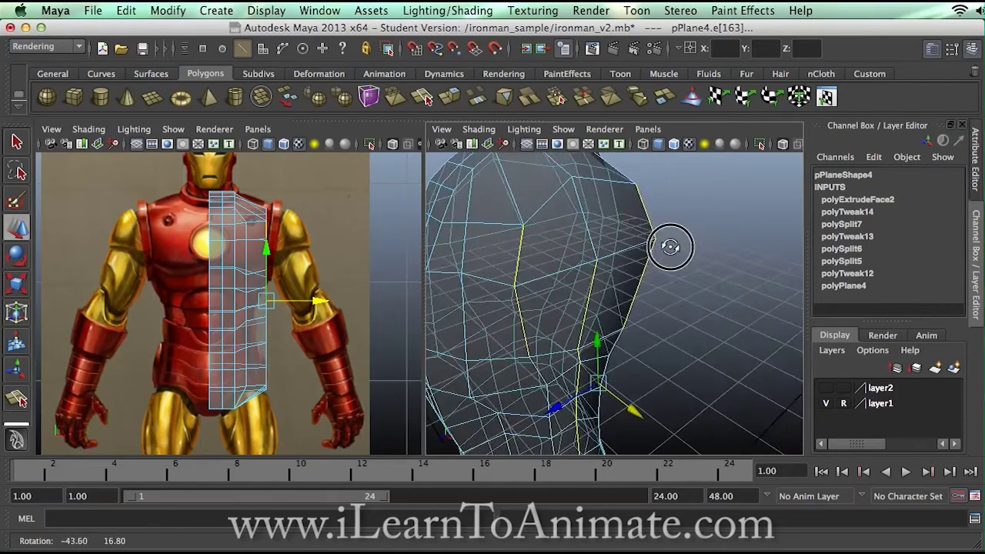
shift+click(585, 217)
alt+drag(586, 218, 649, 265)
drag(653, 390, 670, 393)
alt+middle_drag(669, 393, 648, 268)
alt+drag(669, 351, 520, 372)
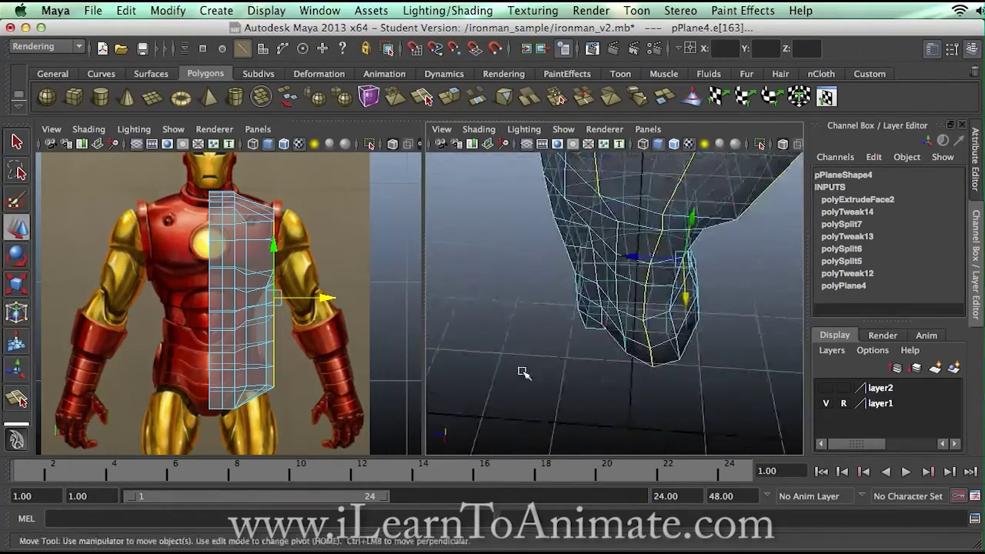
Select the vertical edge at the front of the abdomen, one section out from the centre, and convert it to its full edge loop
alt+drag(689, 304, 696, 341)
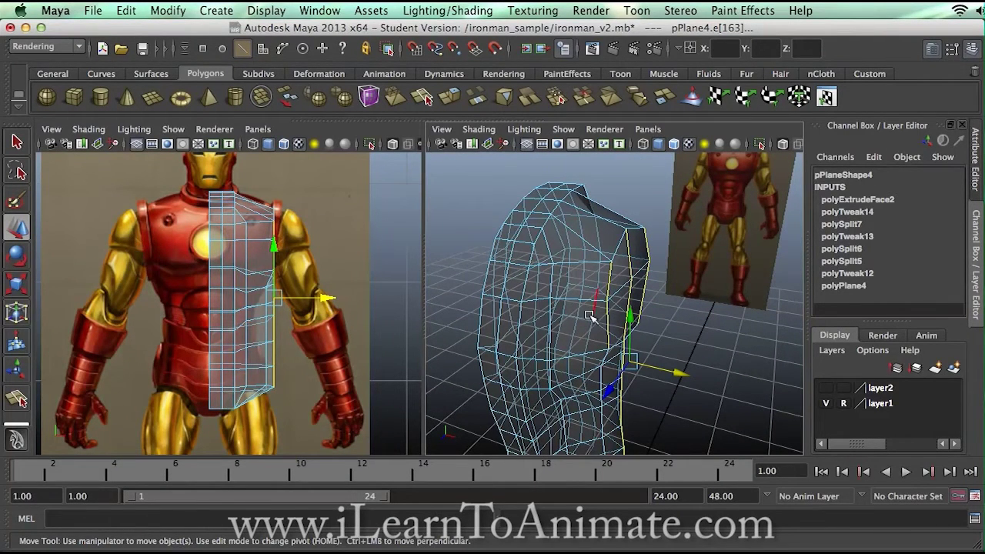
alt+drag(635, 347, 639, 291)
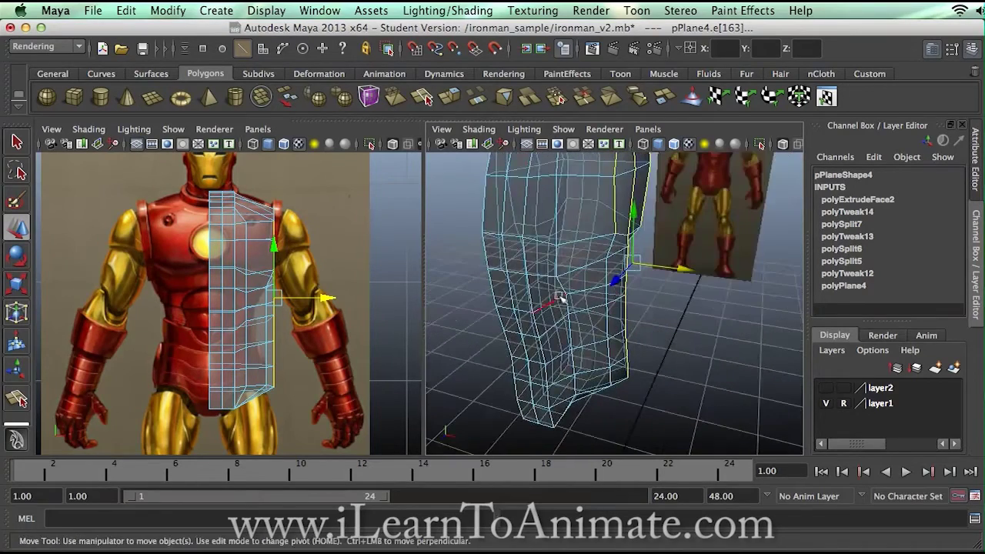
click(530, 297)
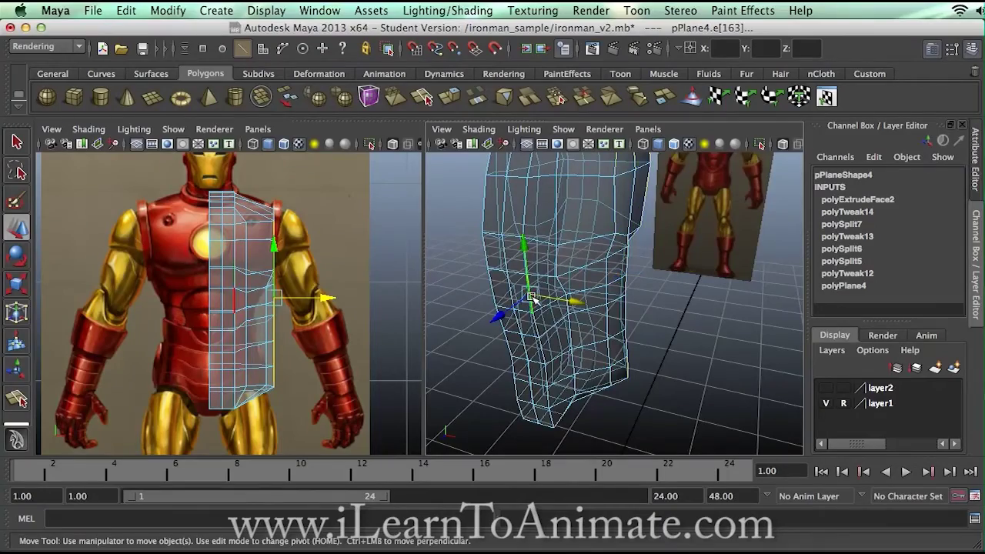
alt+middle_drag(656, 326, 618, 338)
alt+drag(618, 337, 621, 358)
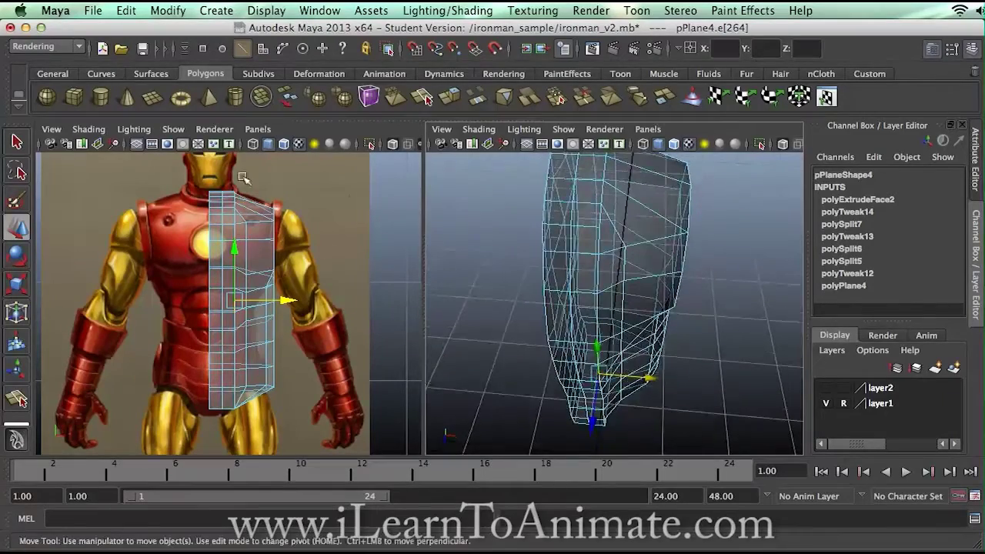
alt+drag(690, 281, 609, 280)
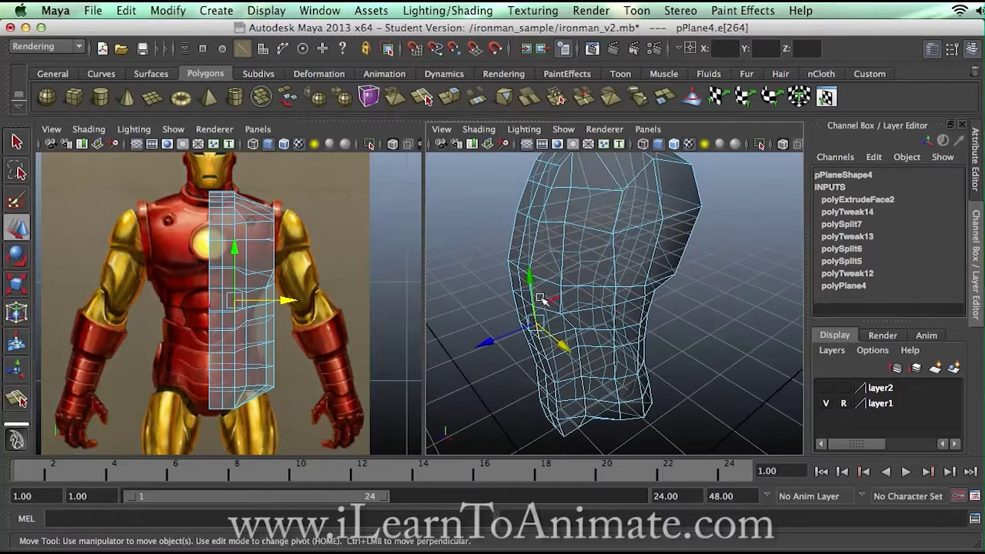
drag(490, 341, 500, 341)
key(ctrl+z)
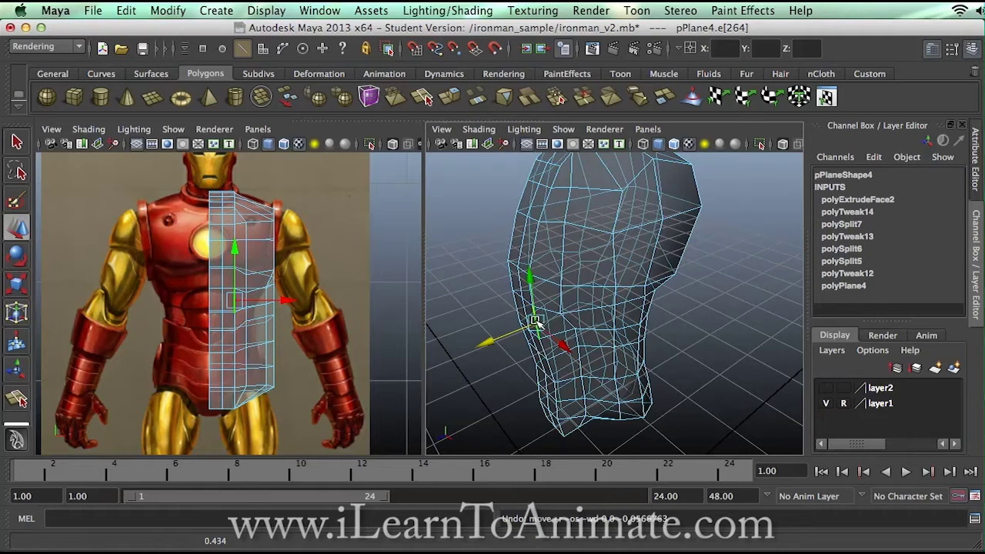
ctrl+right_click(536, 325)
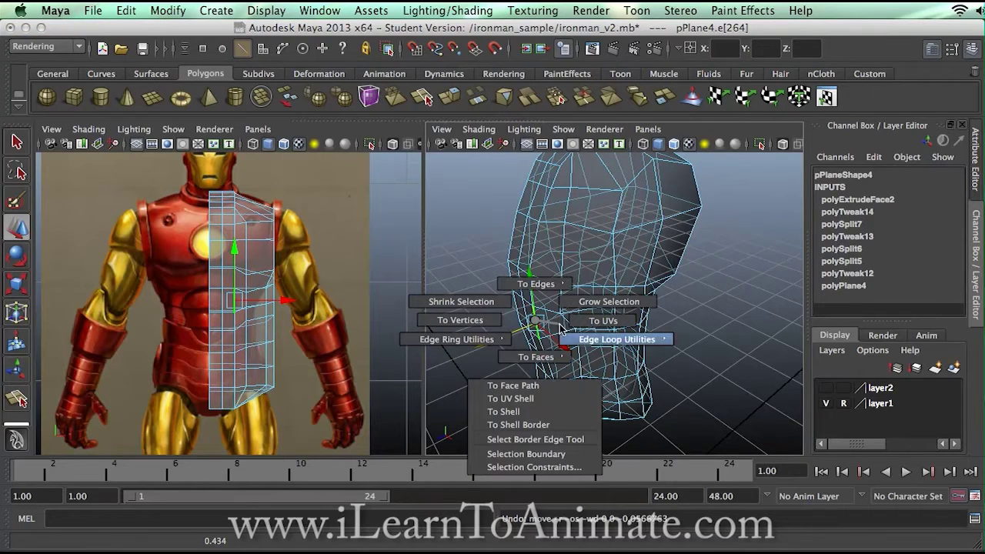
mouse_move(573, 335)
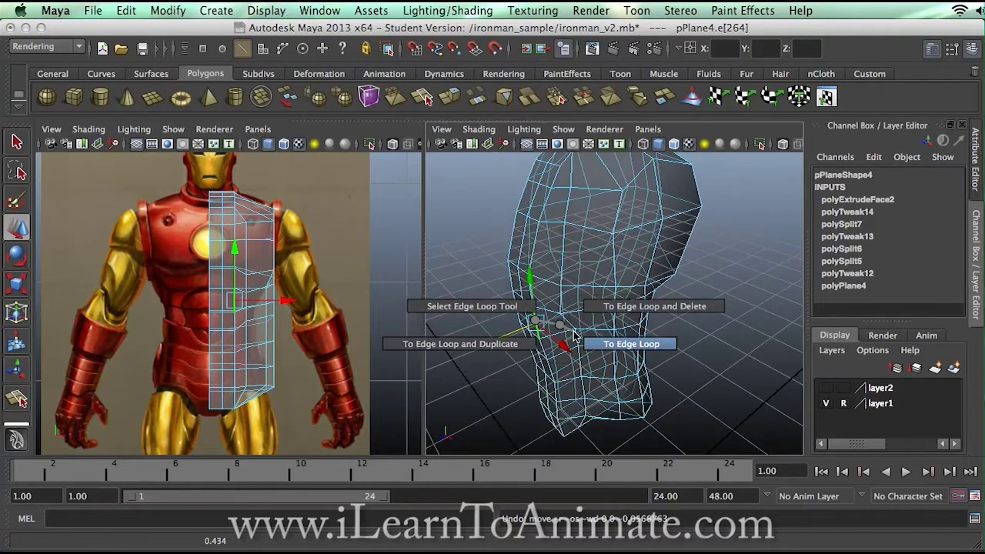
click(612, 347)
Add the matching vertical edge on the torso's back and expand the selection to its edge loop
alt+drag(538, 300, 602, 248)
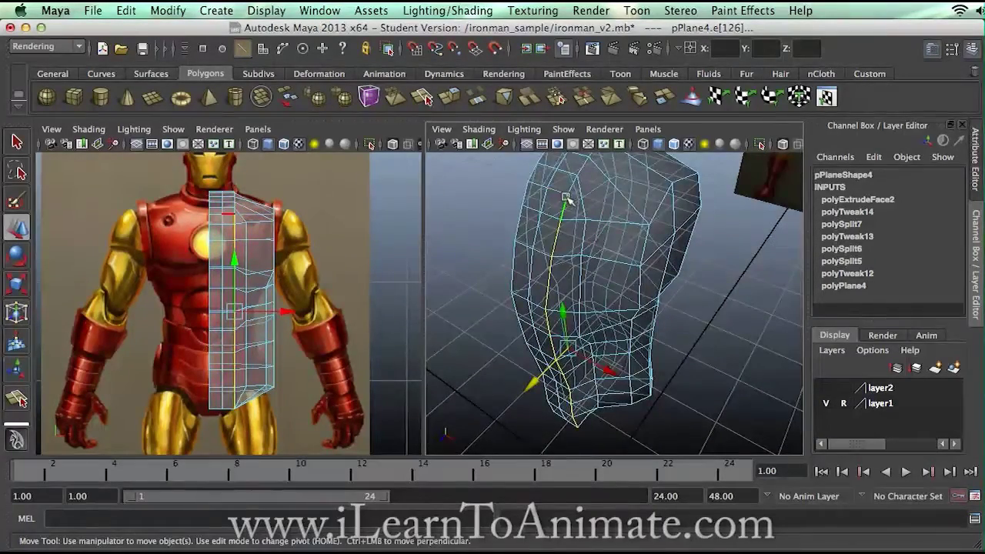
alt+drag(698, 260, 427, 273)
alt+drag(605, 291, 683, 266)
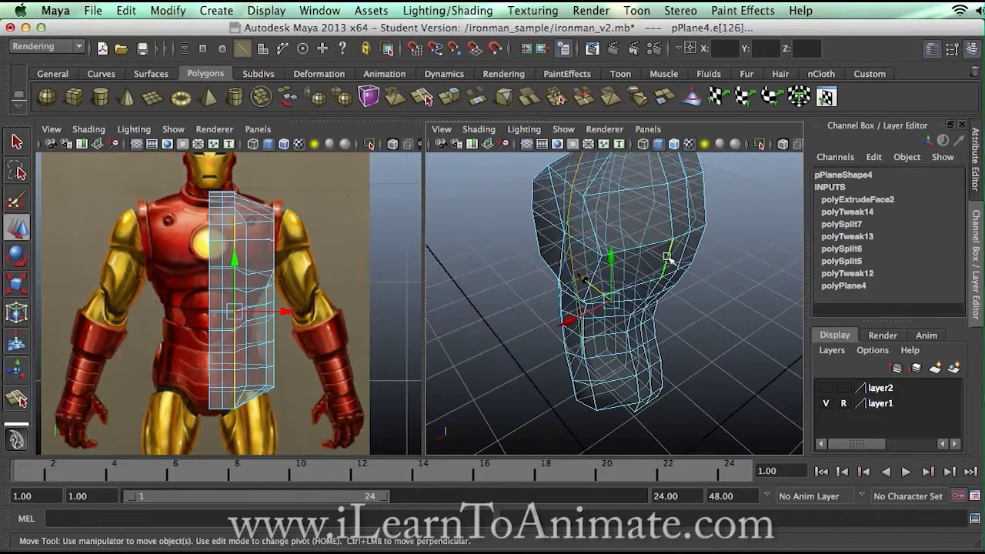
ctrl+right_click(666, 259)
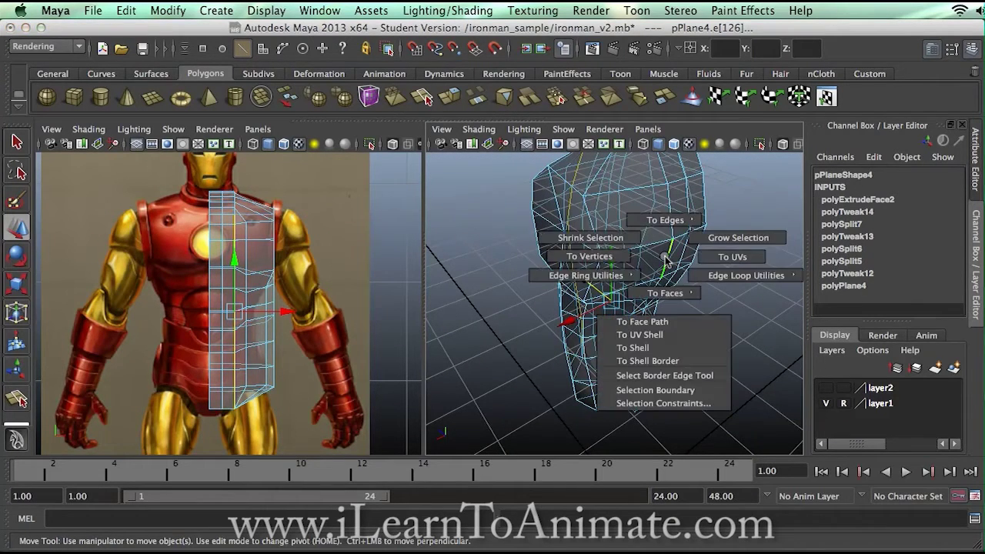
ctrl+right_drag(667, 259, 715, 282)
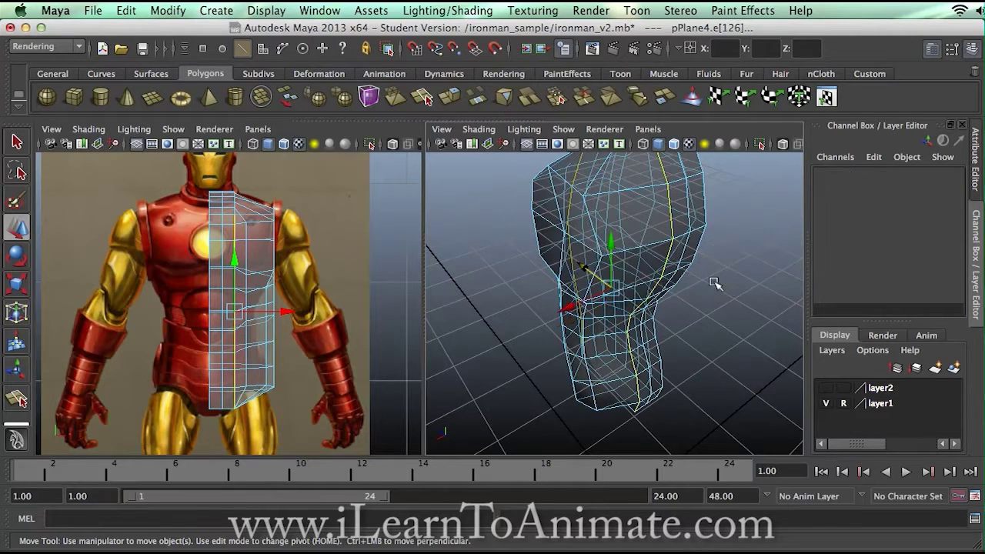
Add the edges across the underside of the pelvis that connect the front and back edge loops
alt+drag(687, 239, 762, 323)
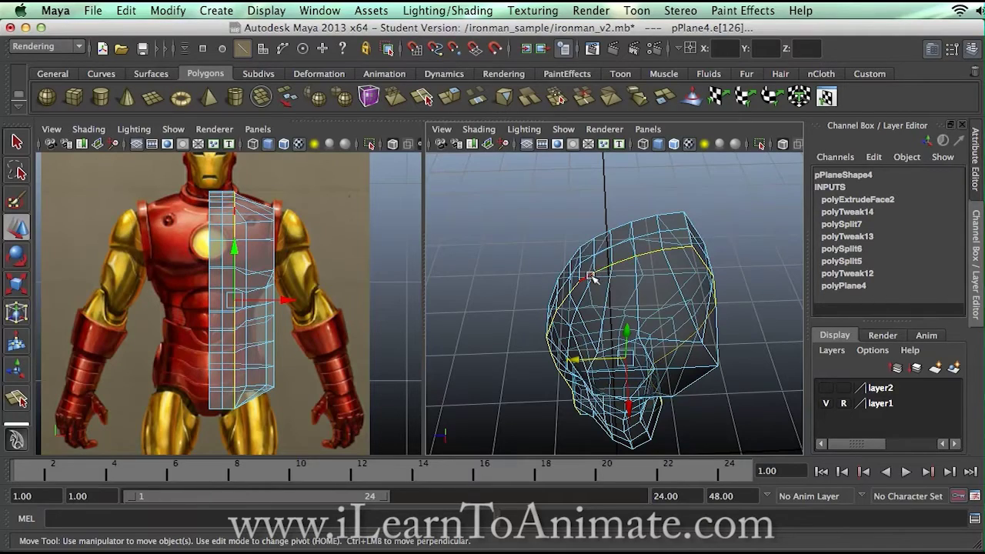
alt+drag(625, 296, 668, 262)
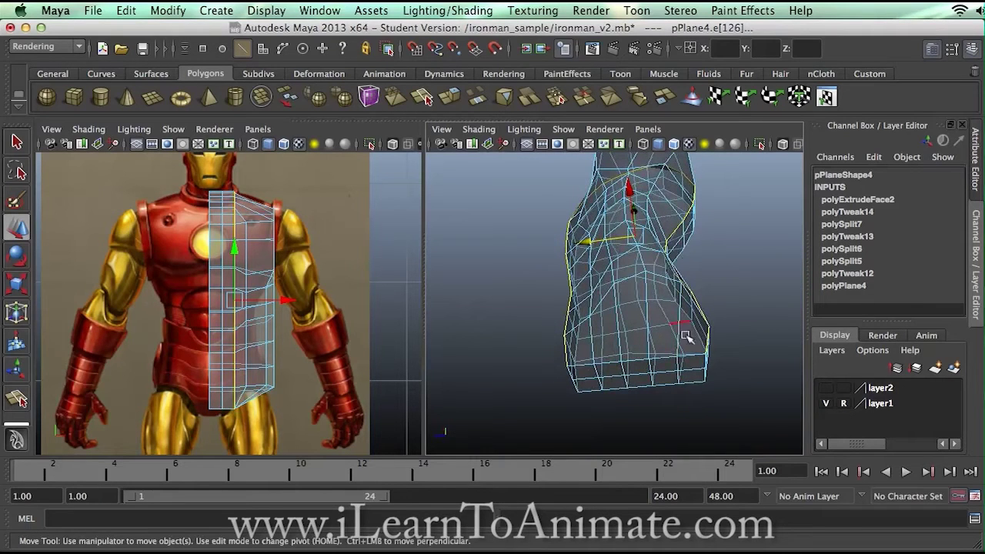
shift+click(668, 356)
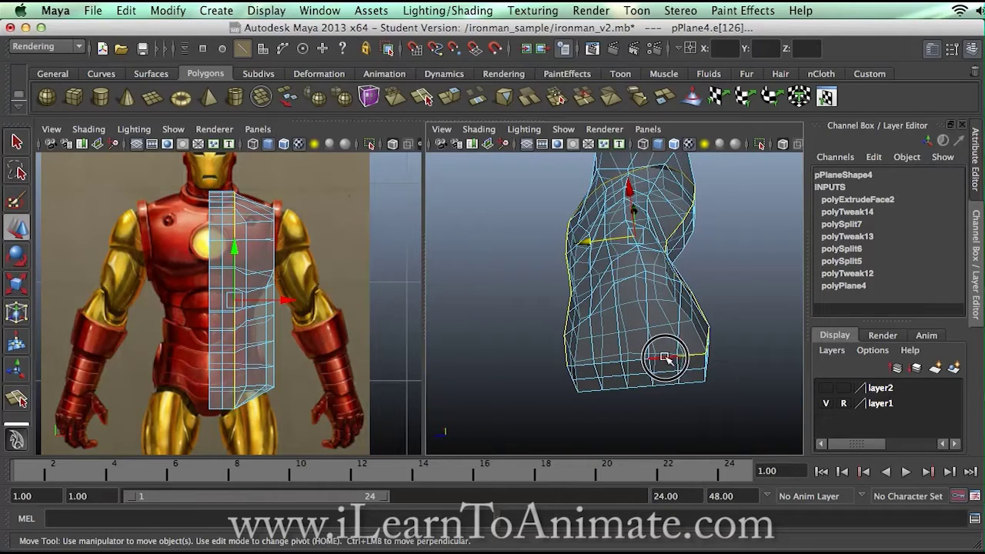
shift+click(630, 361)
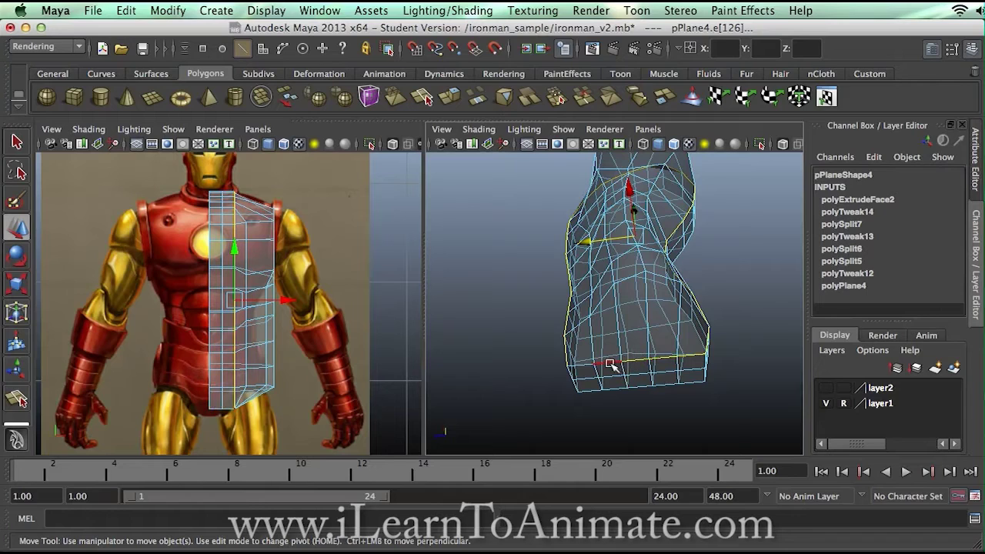
Scale the selected edge loops inward along Z to about 0.91, check the torso's shape, and clear the selection
alt+drag(589, 308, 696, 365)
alt+drag(738, 324, 671, 359)
scroll(671, 354, up, 3)
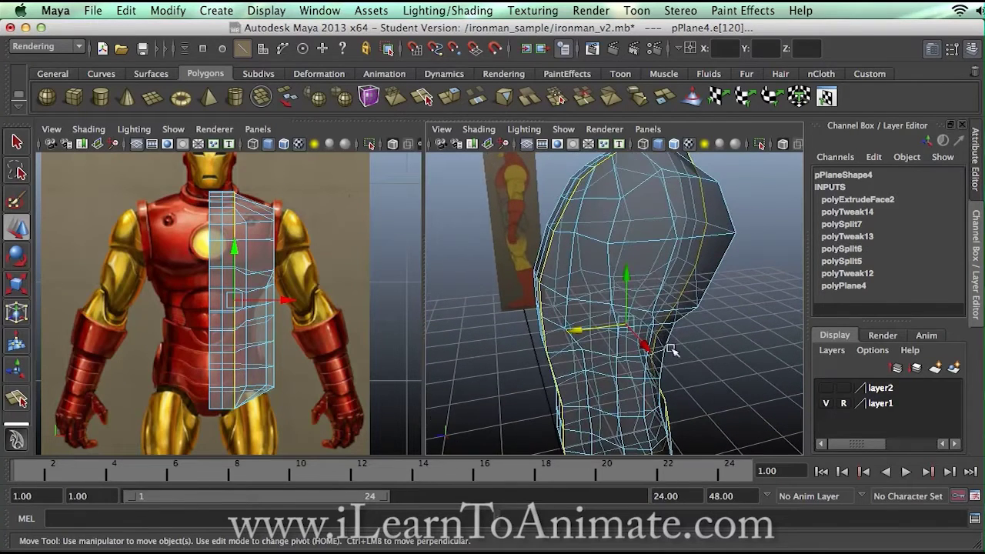
key(r)
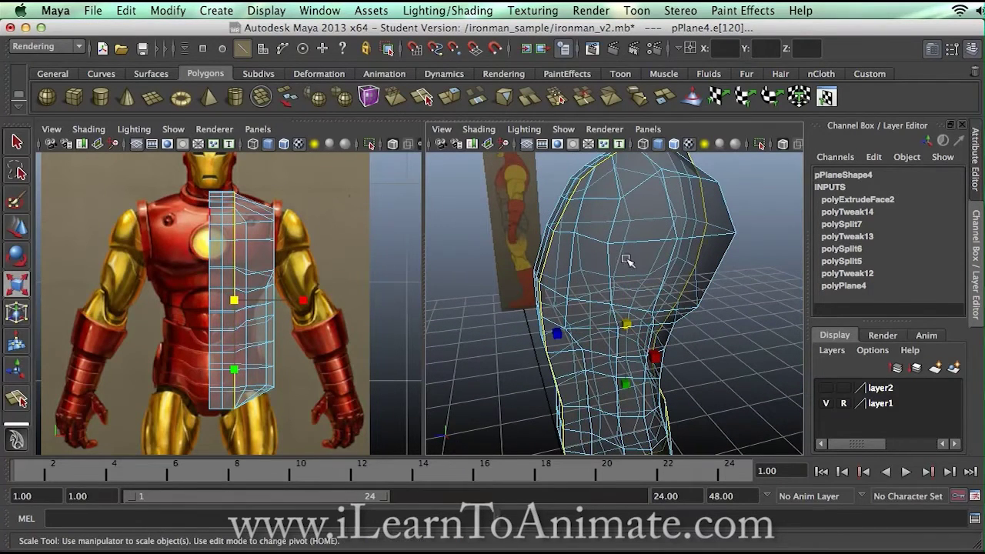
click(560, 333)
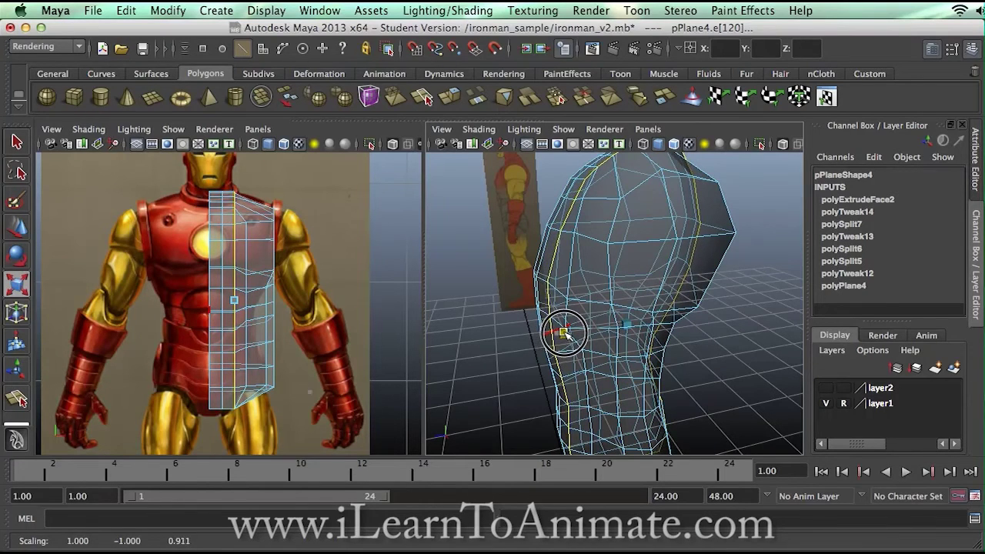
alt+drag(564, 332, 622, 290)
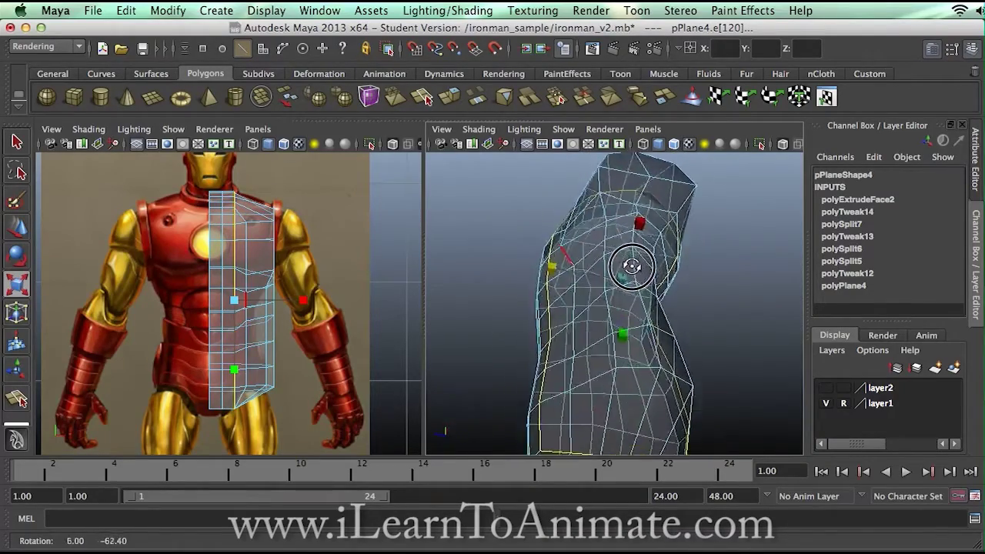
alt+drag(652, 254, 590, 303)
click(659, 367)
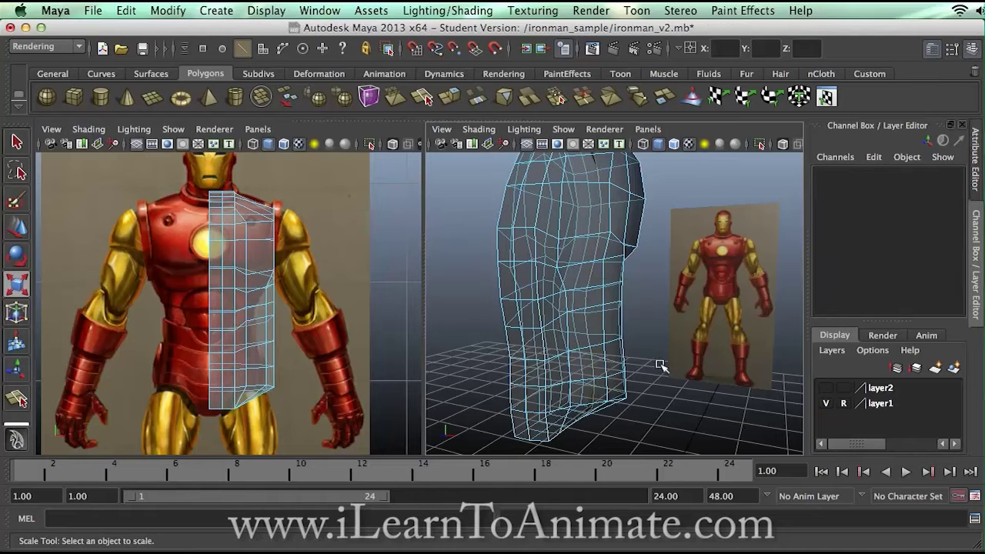
Switch to face selection and select the block of outer side faces from the pelvis up to just below the chest
right_click(613, 321)
right_drag(613, 320, 615, 355)
alt+drag(620, 334, 543, 324)
click(612, 384)
click(613, 384)
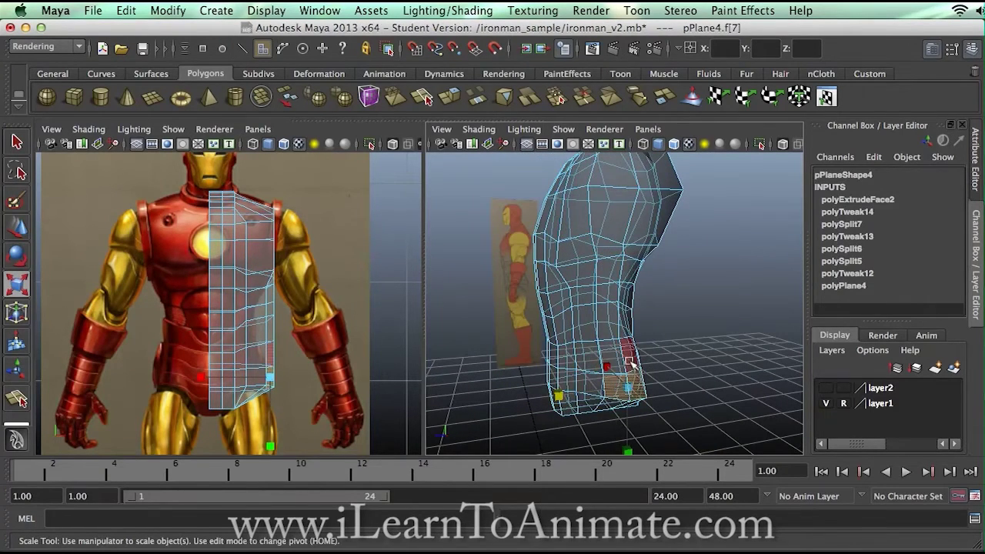
shift+click(616, 352)
shift+click(614, 327)
shift+click(626, 322)
shift+click(626, 294)
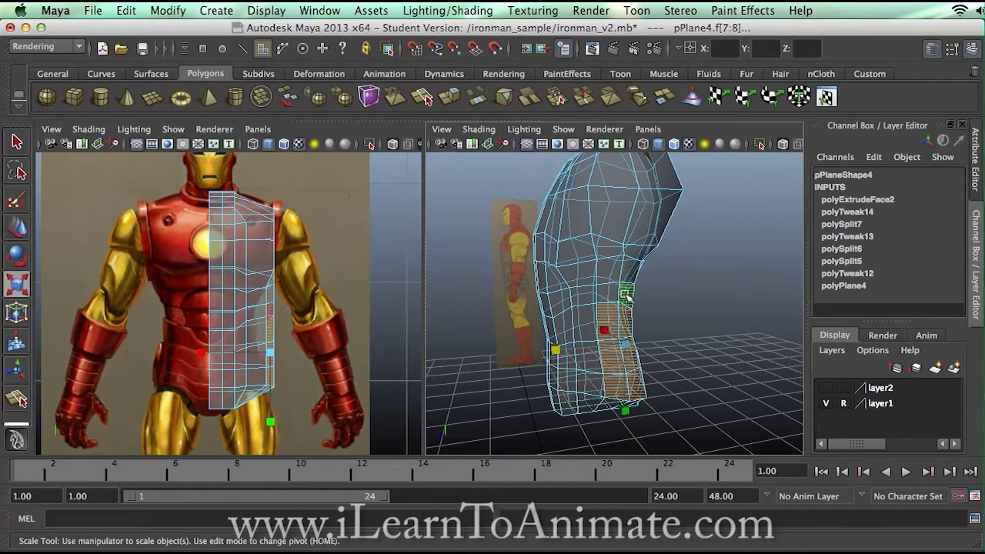
shift+click(615, 293)
shift+click(615, 274)
shift+click(635, 271)
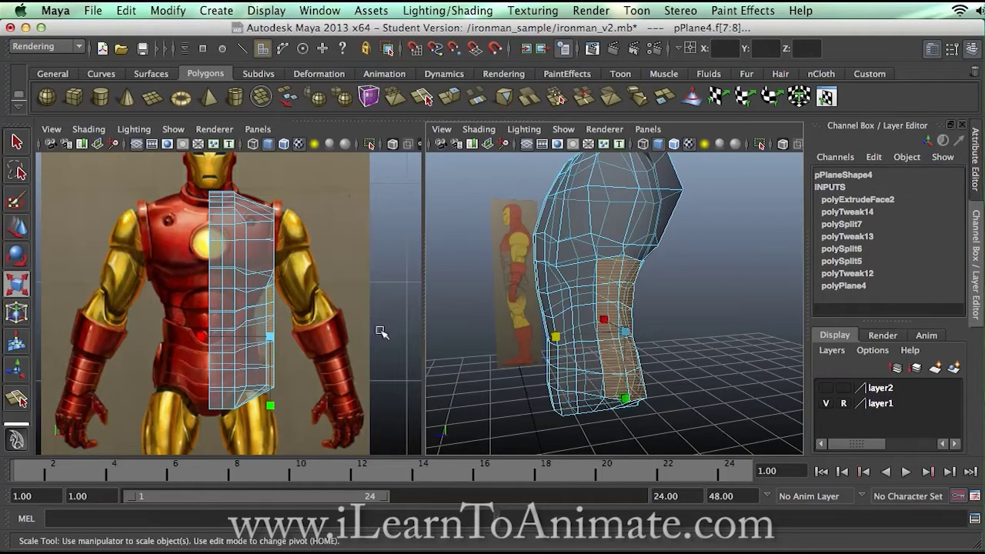
Move the selected lower side faces inward along X toward the waist outline in the front reference
key(w)
scroll(323, 293, up, 3)
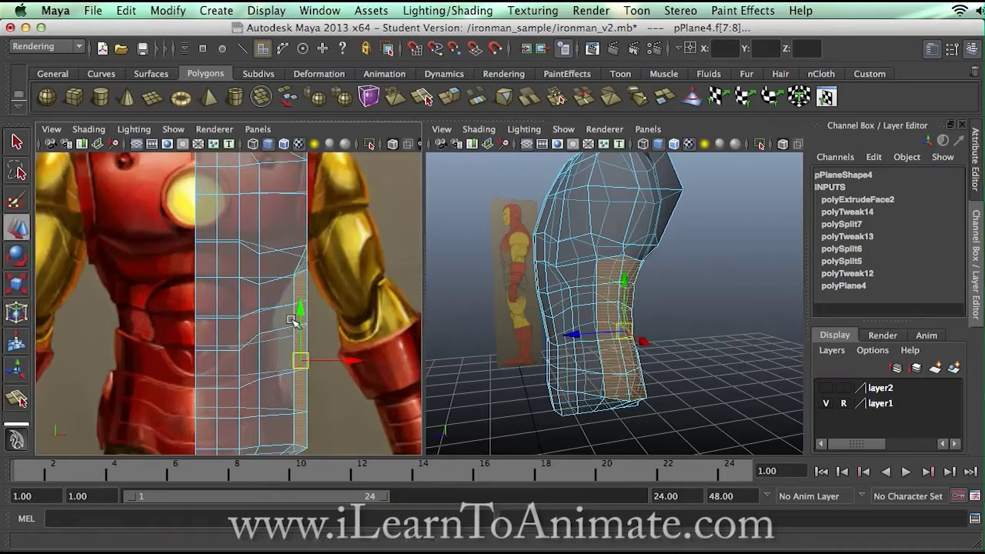
scroll(308, 284, up, 2)
drag(278, 312, 265, 311)
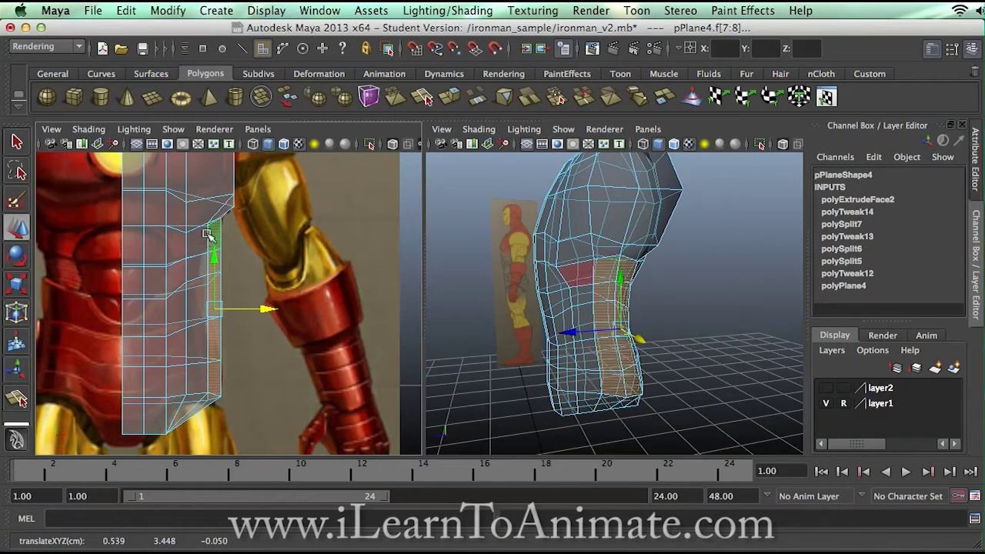
Deselect the upper rows of side faces and move the remaining lower faces farther inward along X, undoing the final extra nudge
alt+middle_drag(235, 238, 272, 217)
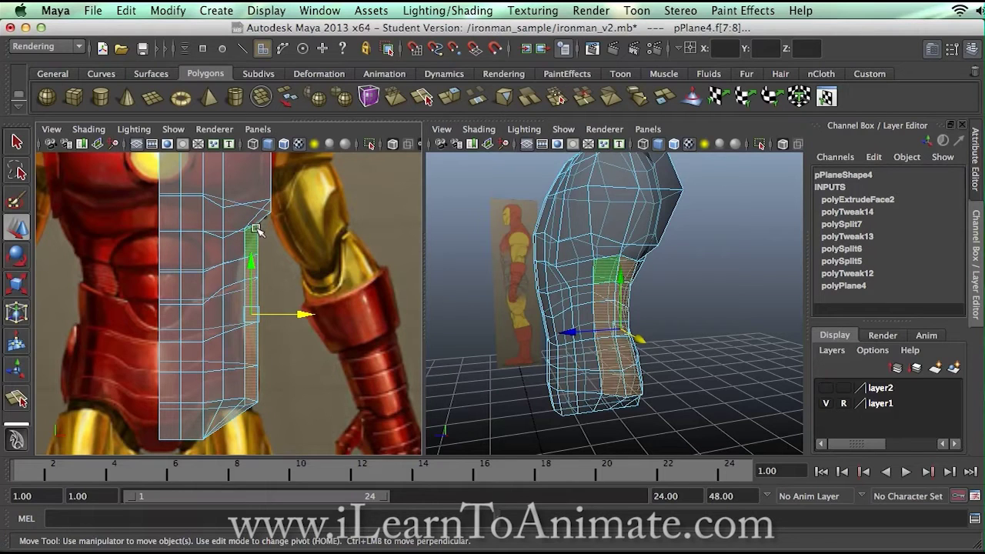
shift+click(626, 270)
drag(312, 329, 290, 331)
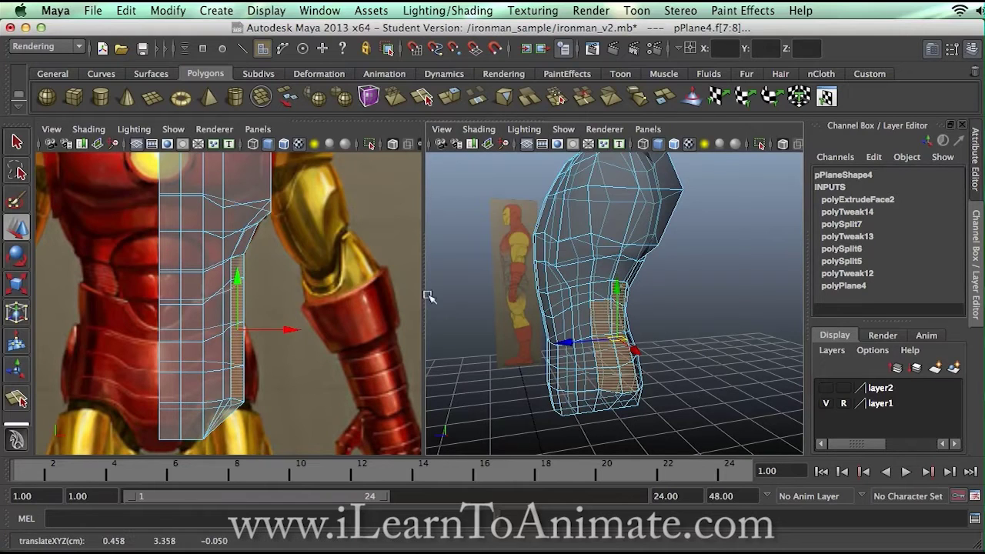
drag(290, 324, 285, 330)
key(ctrl+z)
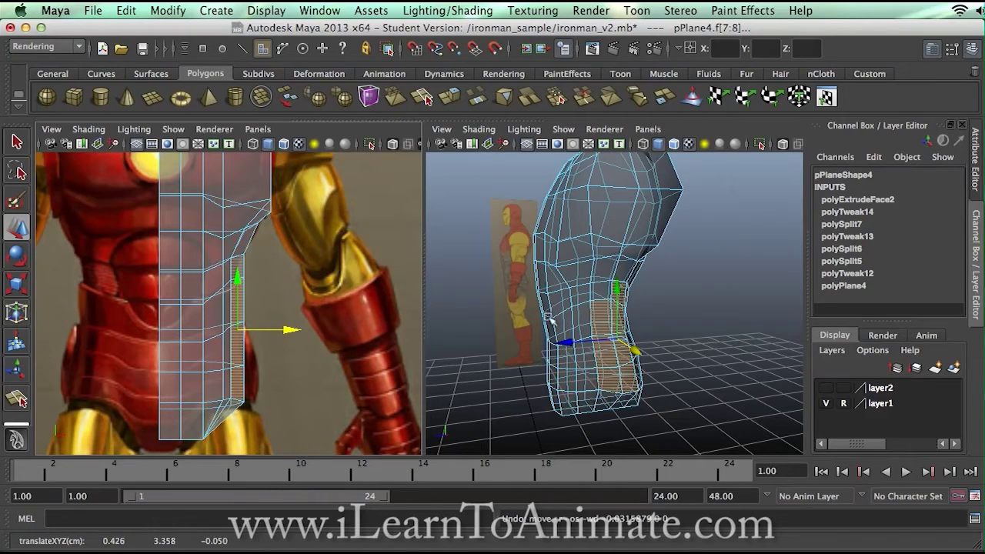
Add the waist-side face below the chest to the selected side faces and move them farther inward along X
shift+click(620, 297)
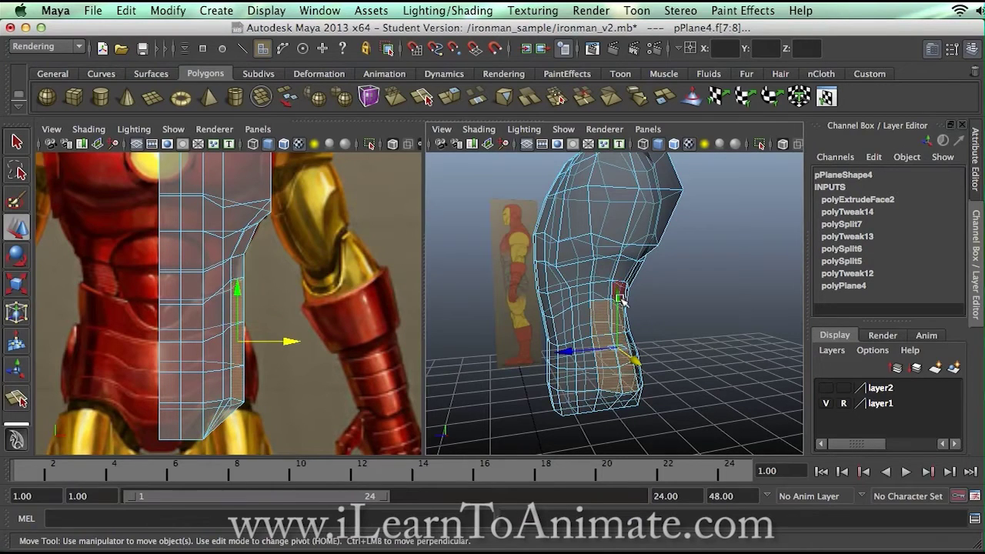
drag(291, 341, 284, 343)
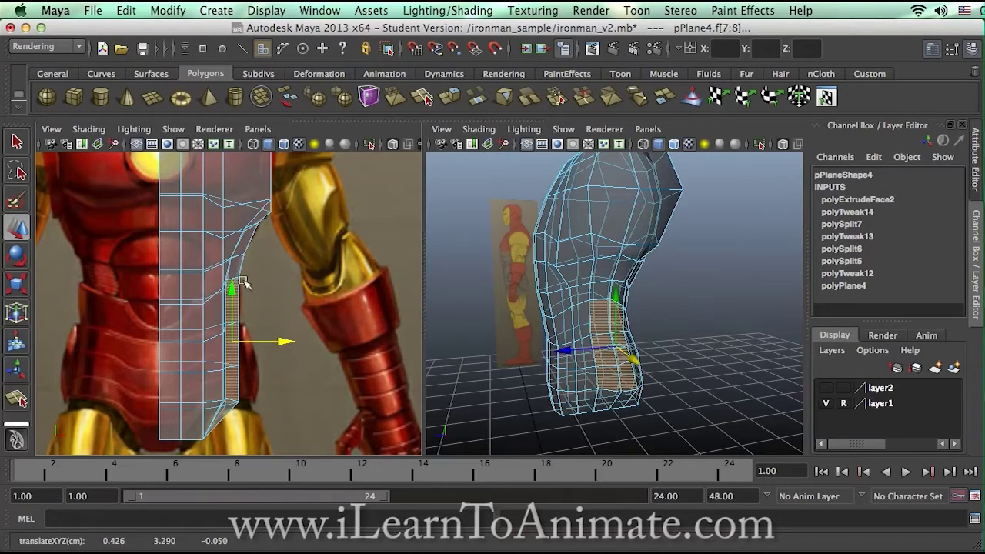
Deselect the side faces row by row from the waist down, moving the remaining ones outward along X to the hip outline, and clear the selection
middle_click(602, 321)
ctrl+click(615, 317)
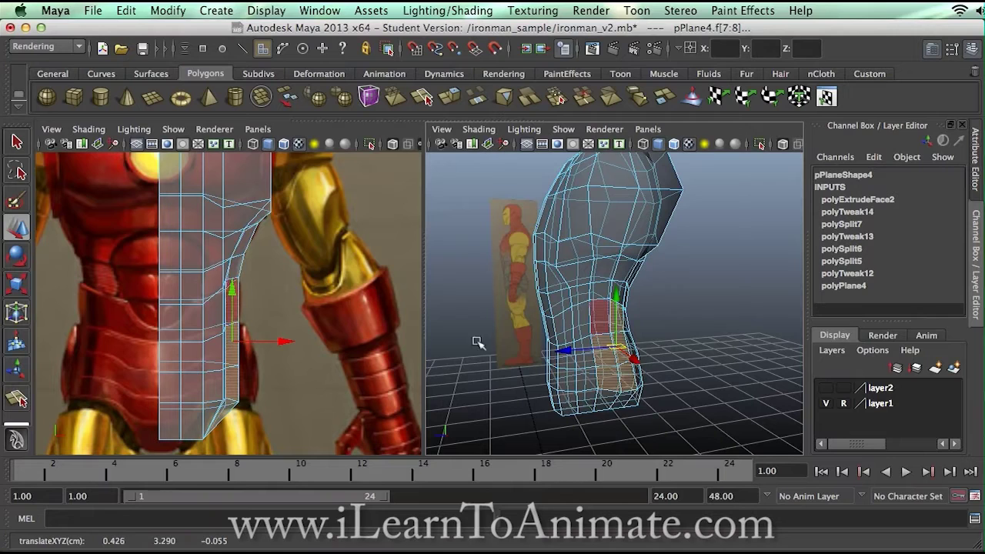
ctrl+click(620, 326)
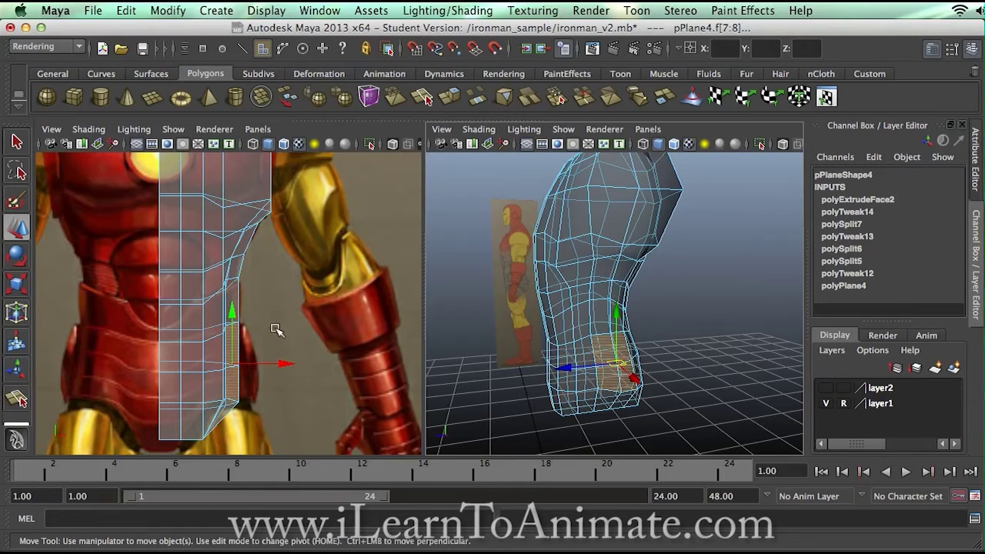
drag(291, 364, 296, 366)
drag(572, 365, 575, 360)
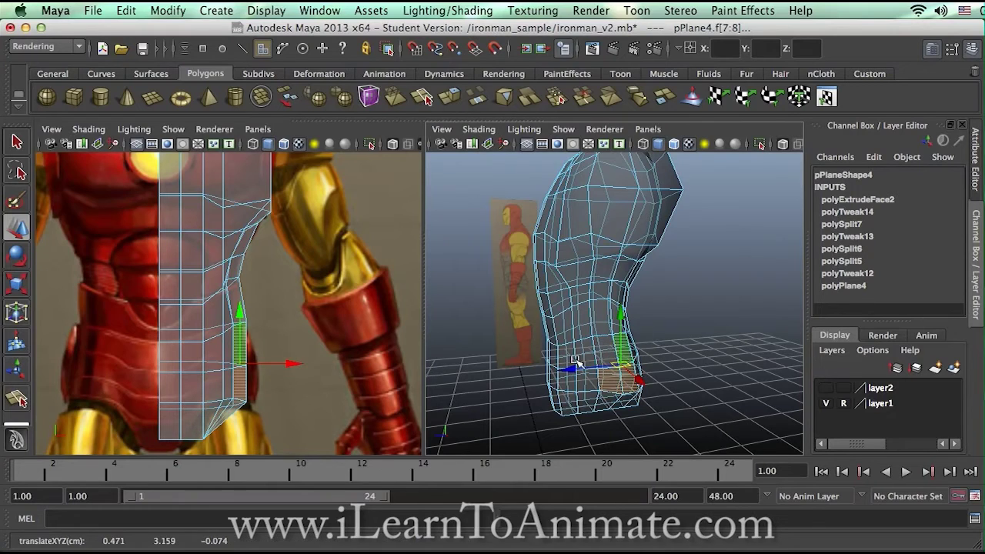
shift+click(626, 357)
drag(293, 383, 305, 387)
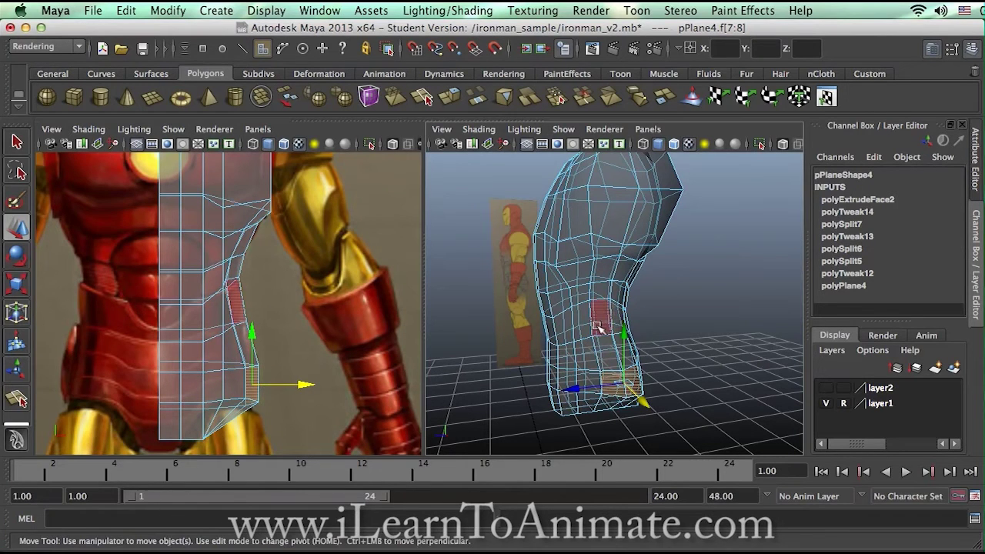
click(695, 341)
Select the two middle faces on the pelvis's underside and move them down along Y
alt+drag(589, 347, 576, 304)
alt+drag(568, 387, 531, 328)
alt+drag(546, 394, 559, 362)
click(614, 377)
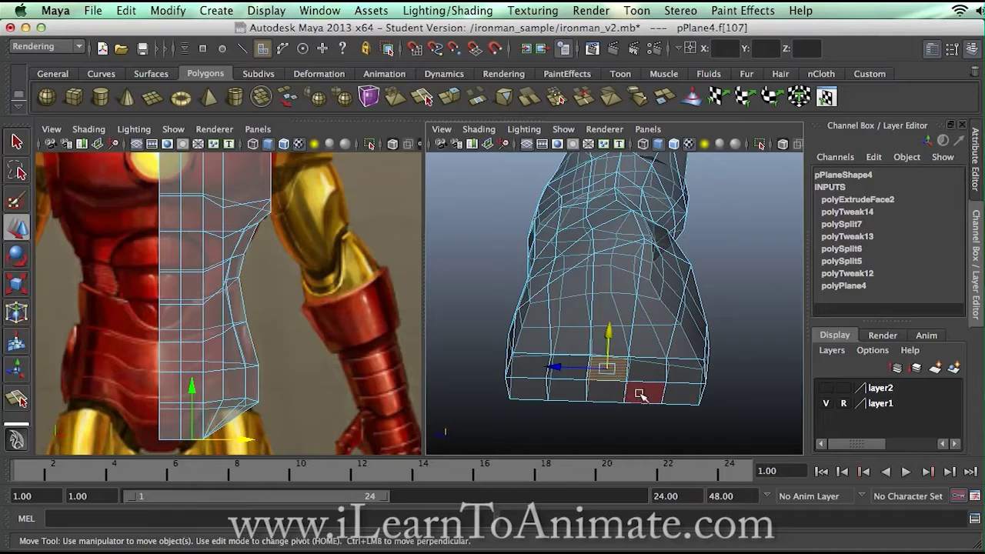
shift+click(609, 395)
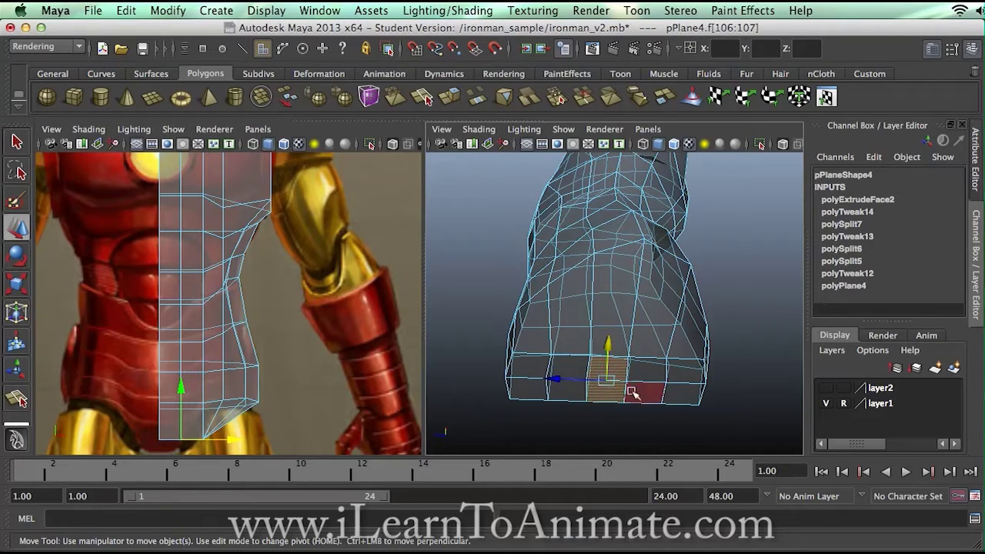
alt+drag(631, 395, 629, 411)
drag(608, 345, 608, 357)
Add the neighbouring underside faces on both sides and lower them all along Y to the crotch line in the front reference
click(575, 397)
shift+click(576, 398)
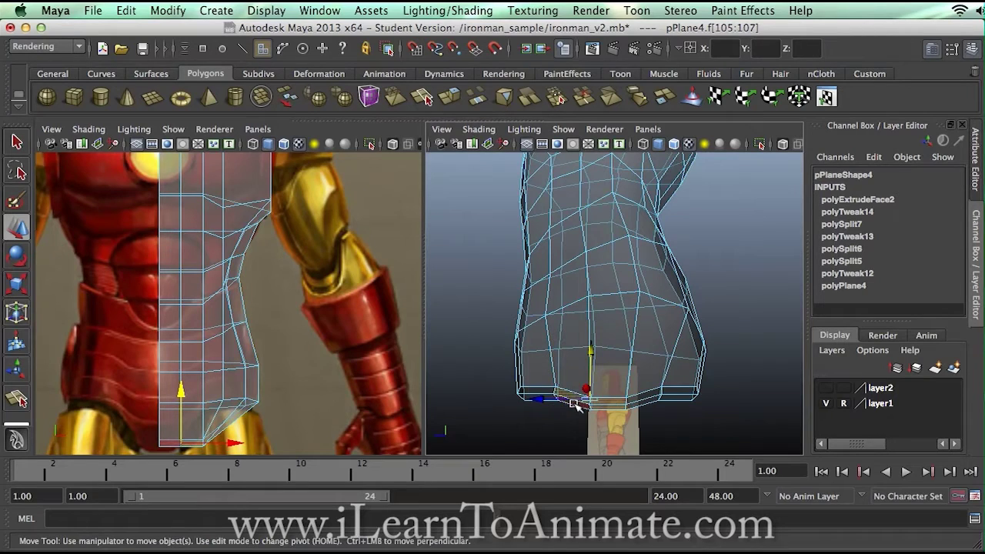
shift+click(642, 400)
shift+click(638, 375)
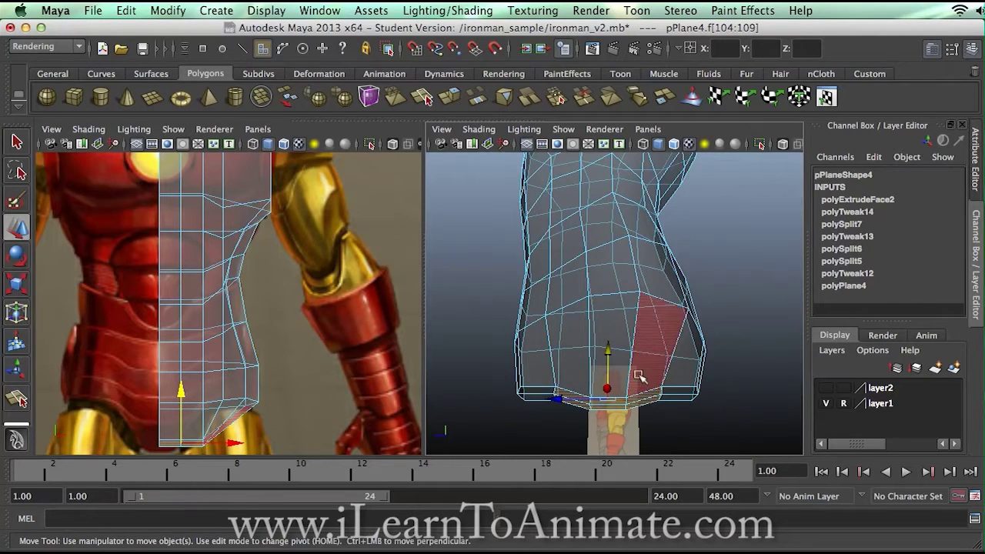
drag(609, 352, 609, 360)
alt+middle_drag(304, 349, 336, 289)
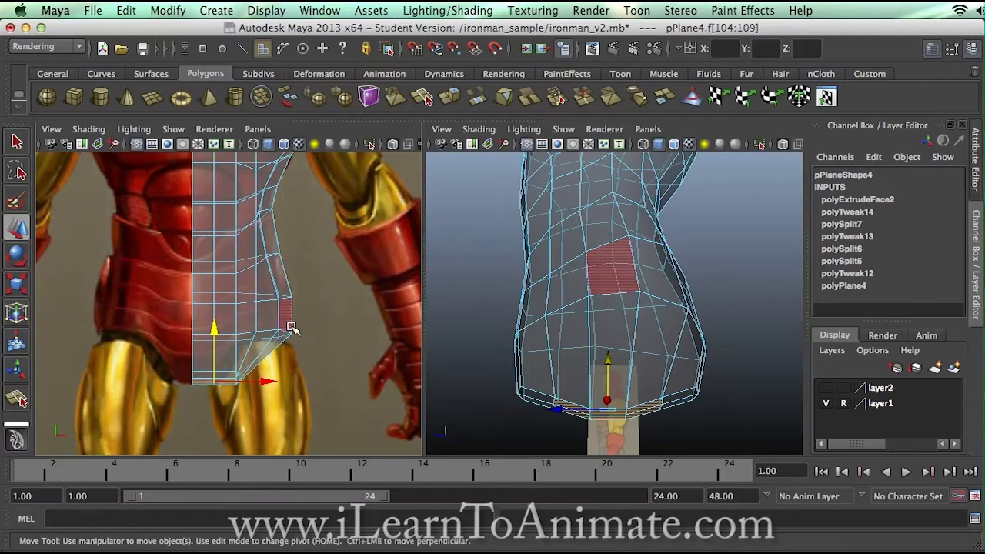
scroll(291, 327, up, 2)
alt+middle_drag(272, 345, 280, 322)
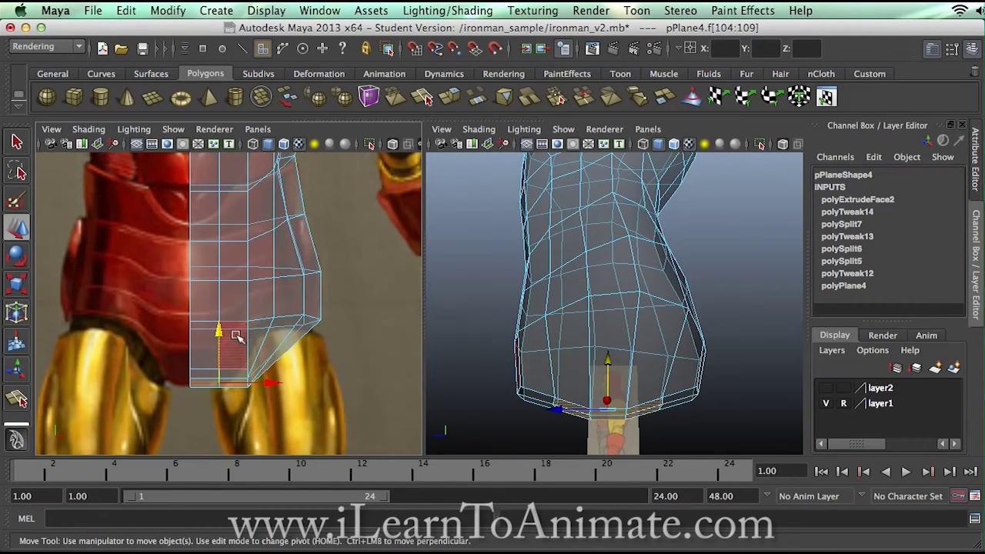
drag(220, 332, 219, 336)
Switch to vertex selection and select the lower front row of pelvis vertices
alt+drag(498, 376, 602, 343)
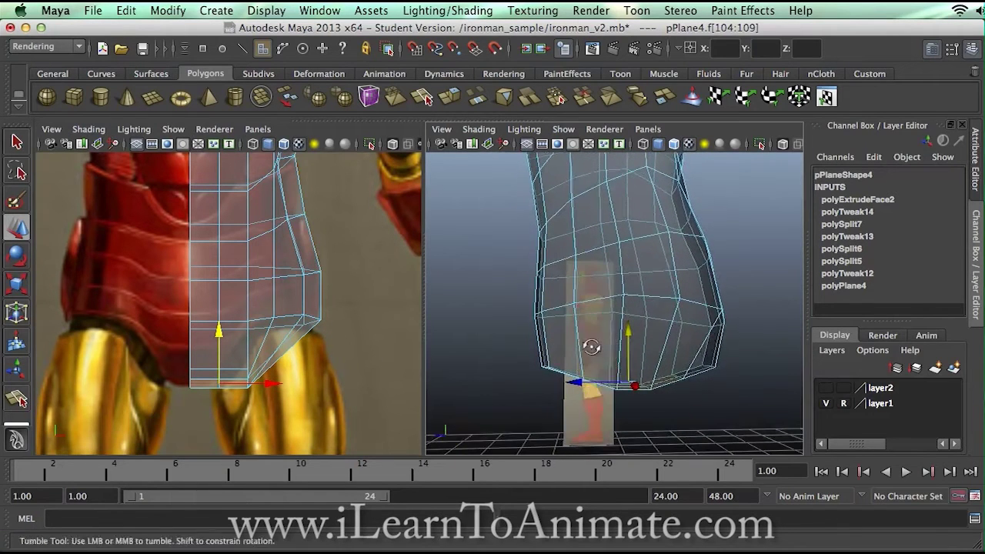
right_drag(605, 358, 537, 351)
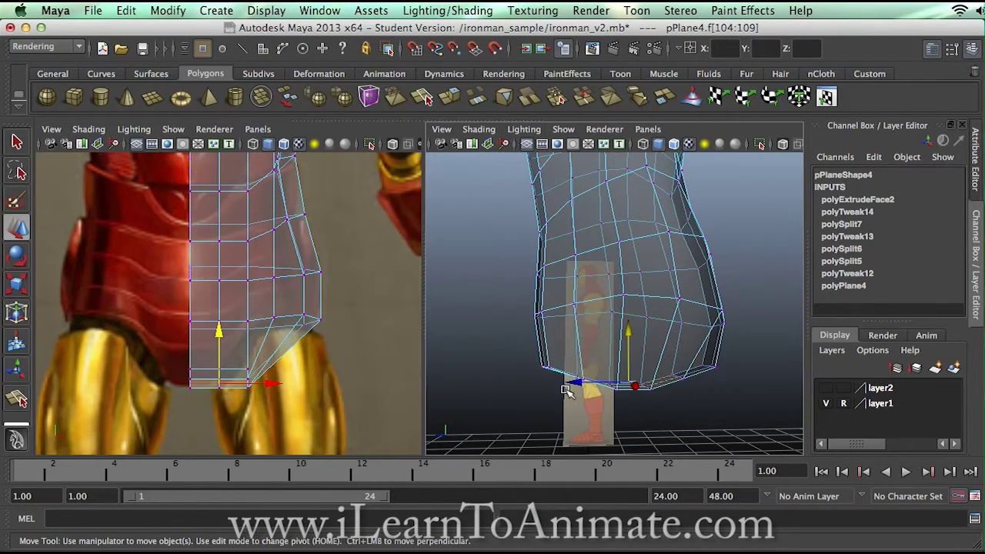
click(542, 365)
Try to move the lower front pelvis vertices sideways along X past the centre line, and undo the move
alt+drag(547, 303, 663, 298)
alt+drag(660, 345, 605, 353)
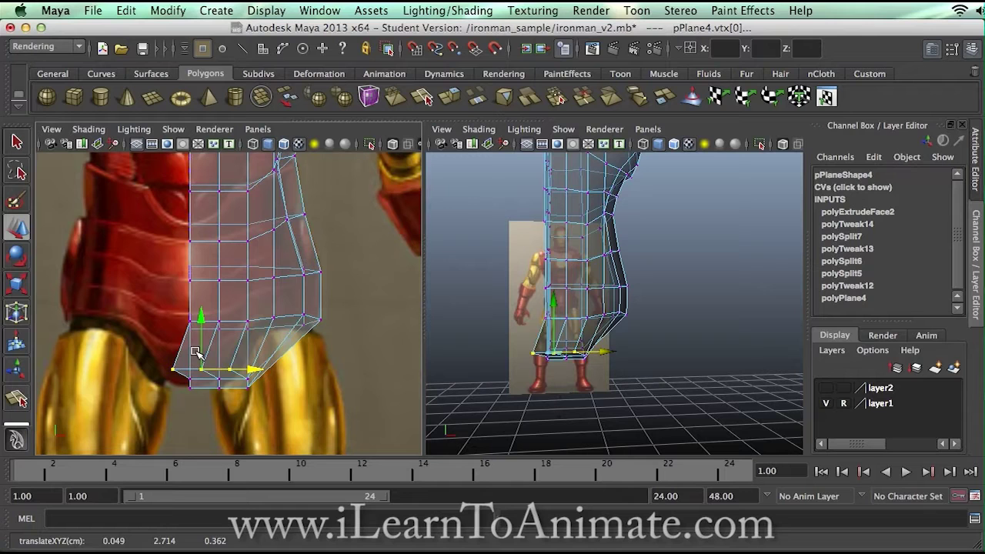
key(z)
Select the pelvis's centre-line vertices, try to move them along X away from the body, and undo the move
alt+drag(622, 393, 566, 356)
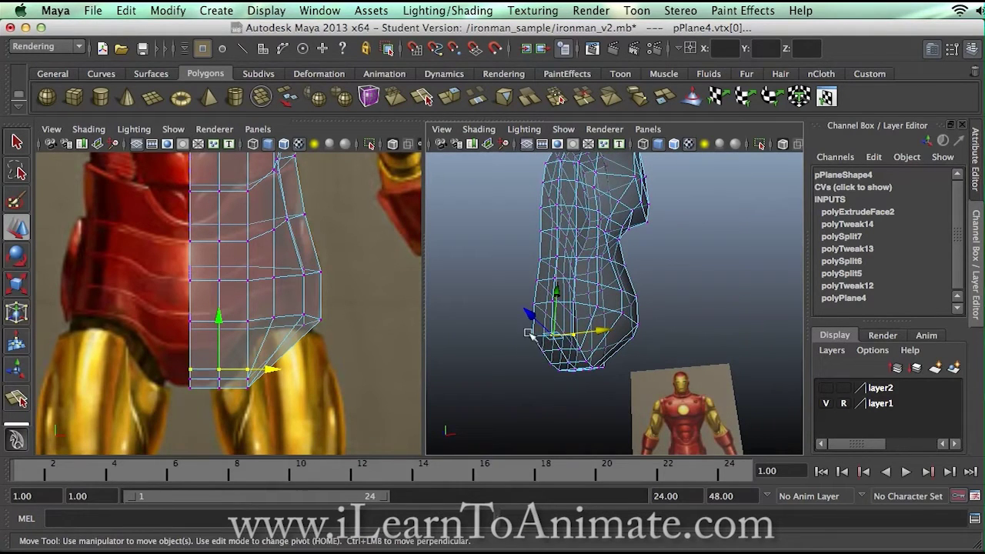
drag(191, 332, 197, 413)
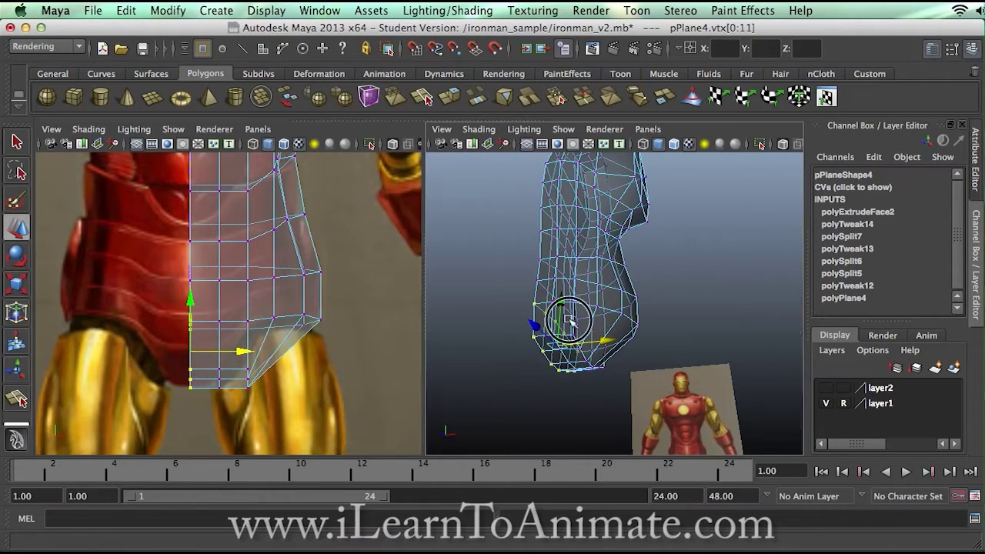
alt+drag(541, 334, 483, 339)
drag(549, 338, 545, 339)
drag(611, 299, 614, 323)
drag(190, 351, 137, 350)
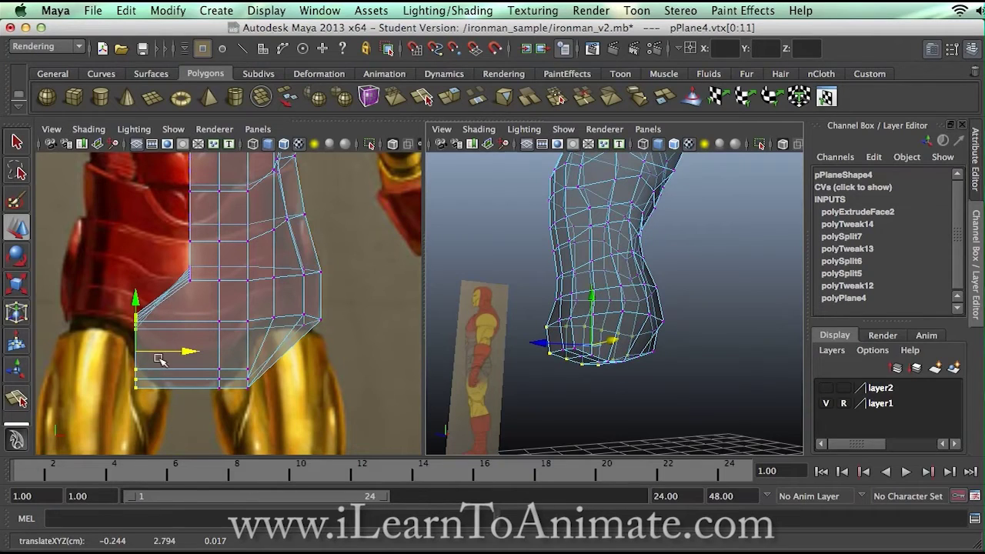
key(ctrl+z)
Raise the lower front row of pelvis vertices slightly along Y to round the underside
alt+drag(571, 367, 573, 404)
drag(569, 332, 567, 324)
drag(512, 372, 569, 342)
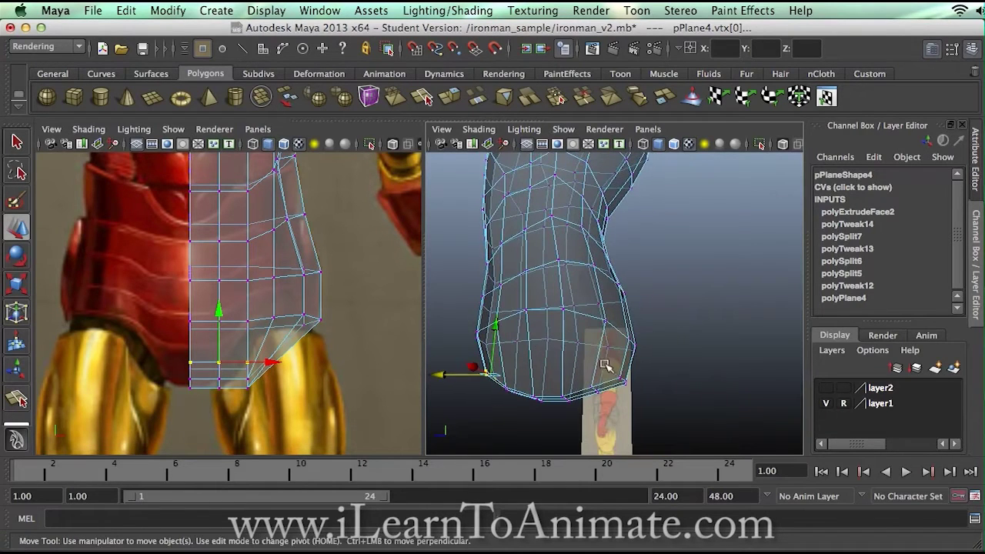
Raise the lower back row of pelvis vertices along Y and adjust the rear pelvis vertices along Z
click(622, 384)
alt+drag(622, 391, 627, 362)
drag(616, 310, 627, 302)
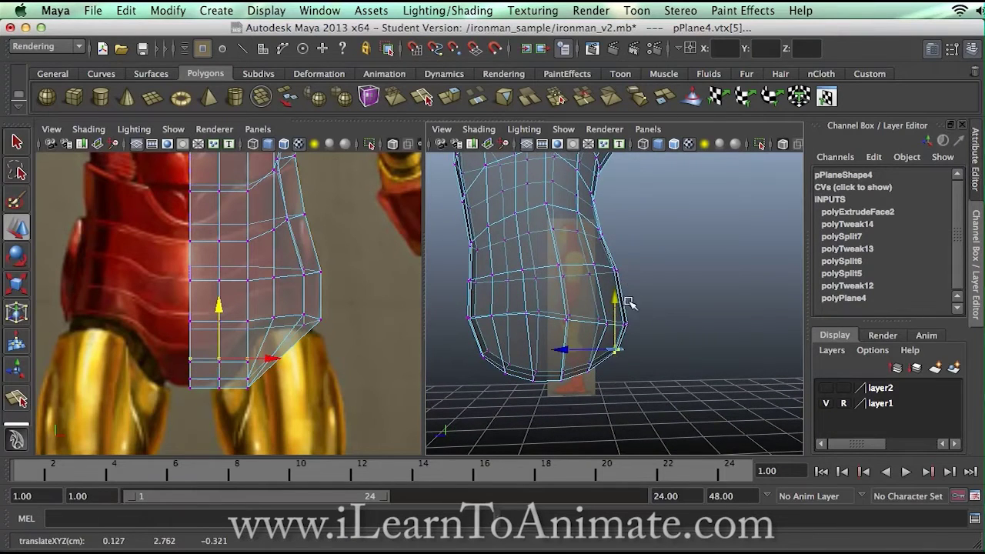
drag(564, 349, 558, 350)
mouse_move(613, 287)
alt+middle_down()
mouse_move(623, 318)
mouse_move(623, 305)
alt+middle_up()
alt+drag(573, 354, 615, 405)
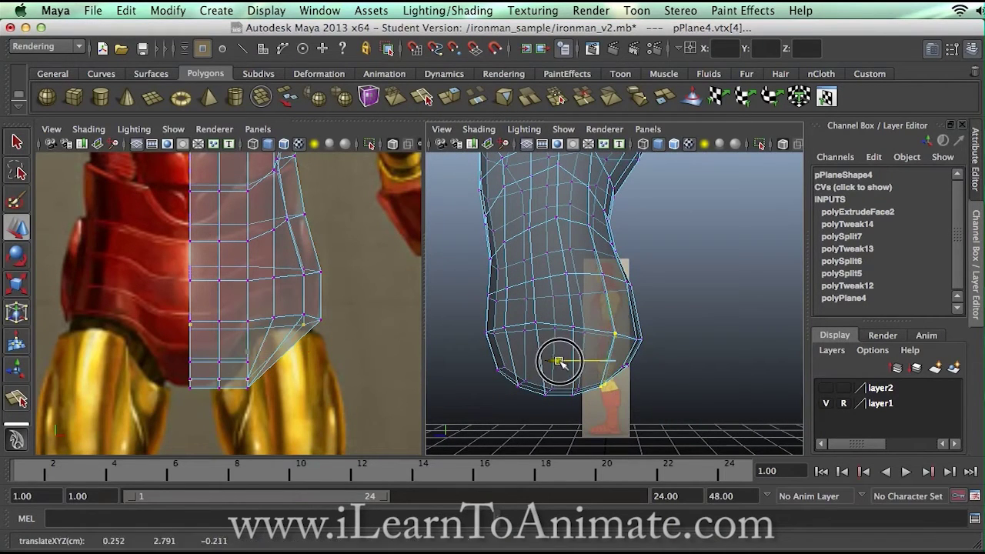
alt+drag(623, 293, 631, 333)
alt+middle_drag(638, 316, 593, 333)
Select the inner vertex columns from the neckline down to the chest light and move them outward along X toward the shoulder
alt+middle_drag(208, 202, 193, 311)
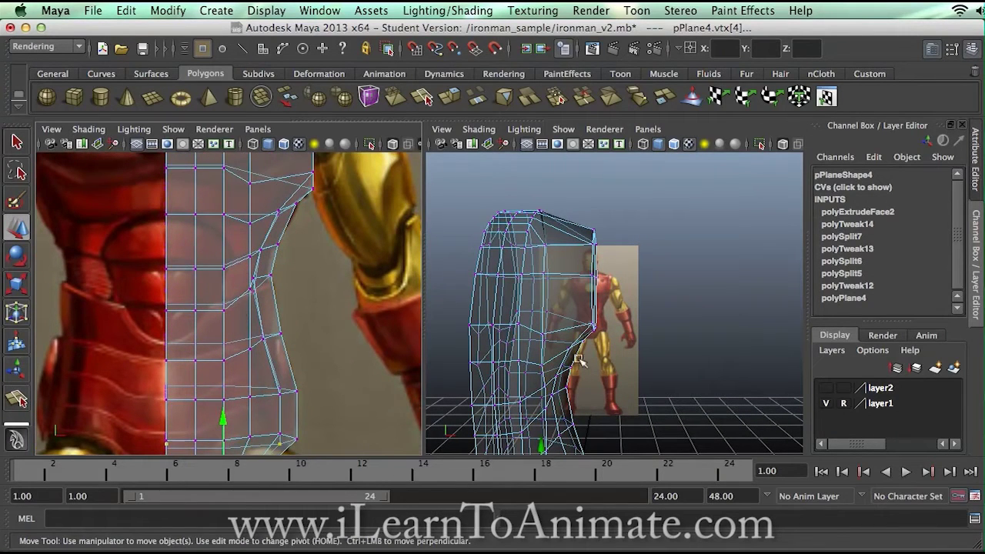
alt+drag(579, 360, 616, 331)
alt+middle_drag(614, 331, 615, 337)
alt+middle_drag(274, 197, 278, 378)
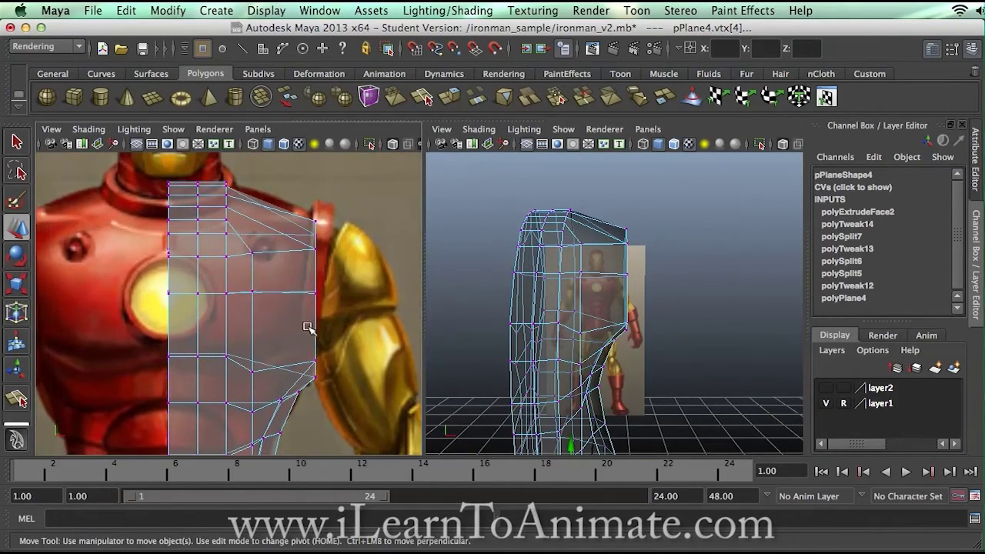
mouse_move(588, 290)
alt+mouse_down()
mouse_move(567, 237)
mouse_move(590, 230)
mouse_move(601, 283)
alt+mouse_up()
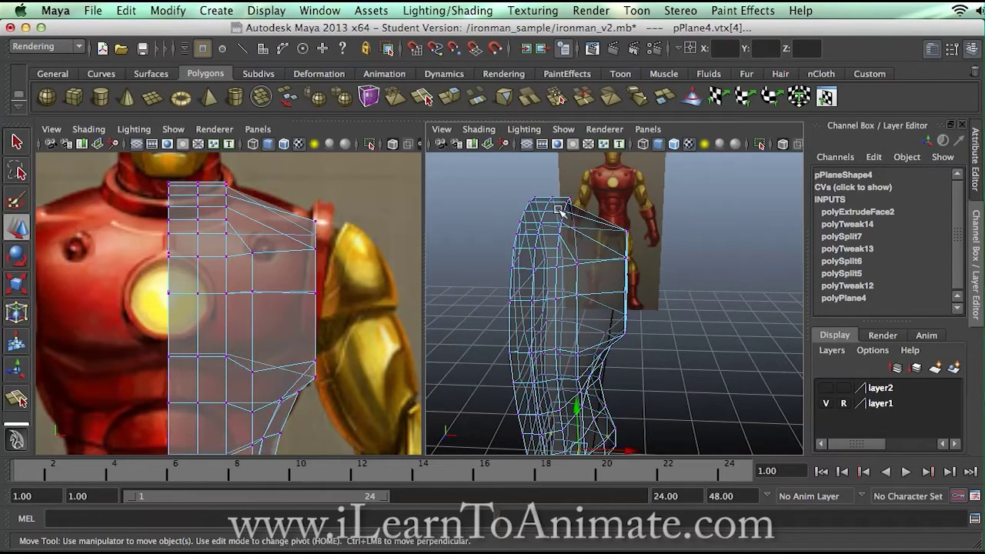
alt+drag(559, 254, 539, 254)
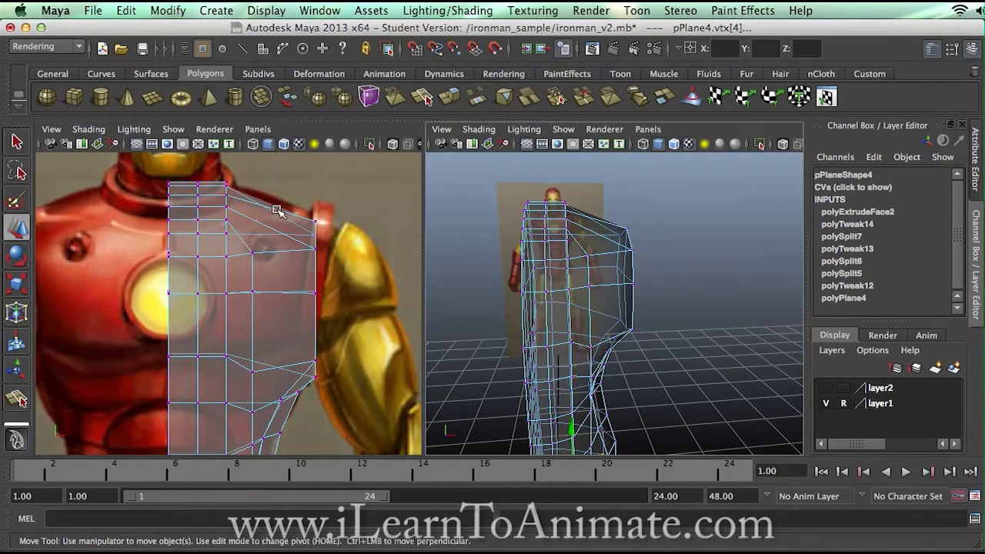
drag(532, 192, 581, 267)
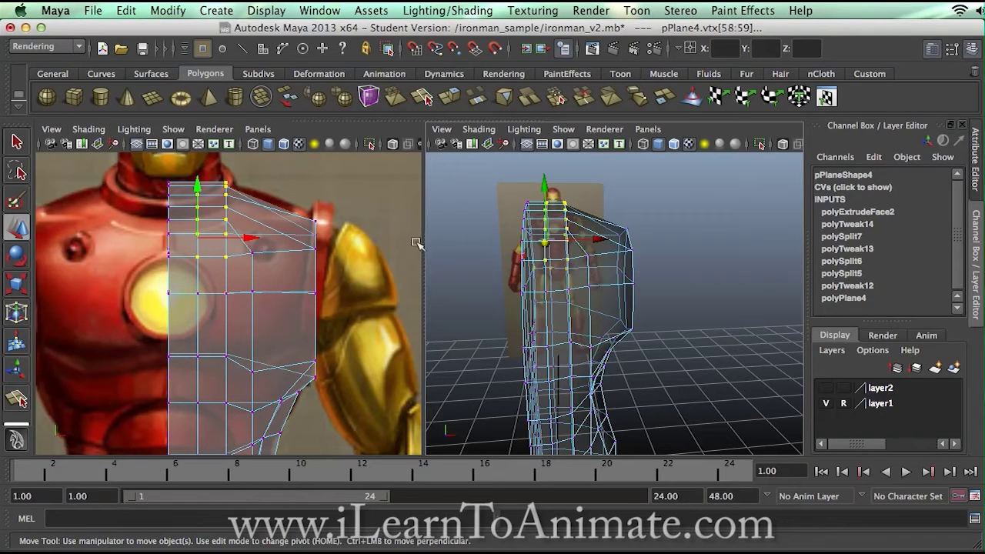
click(275, 180)
drag(185, 168, 291, 222)
drag(192, 167, 282, 315)
drag(286, 240, 295, 242)
click(262, 160)
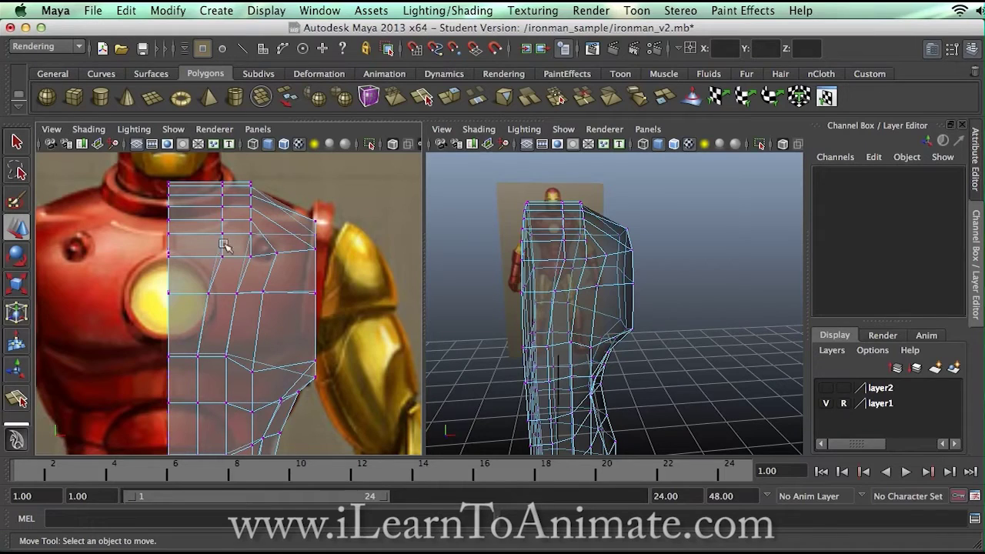
Select the inner vertex columns from the neckline to the bottom of the chest, move them farther outward along X and slightly down
drag(195, 187, 282, 381)
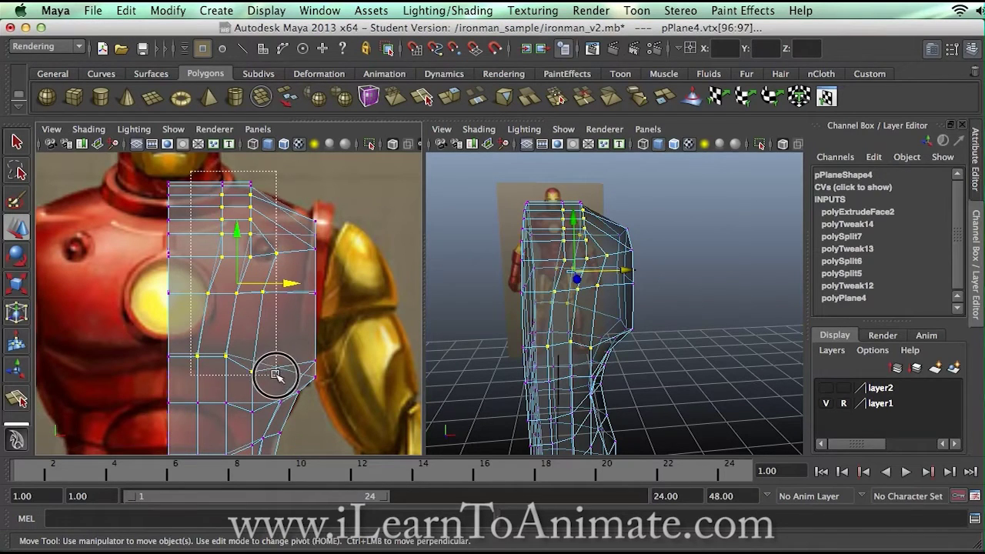
drag(294, 277, 298, 278)
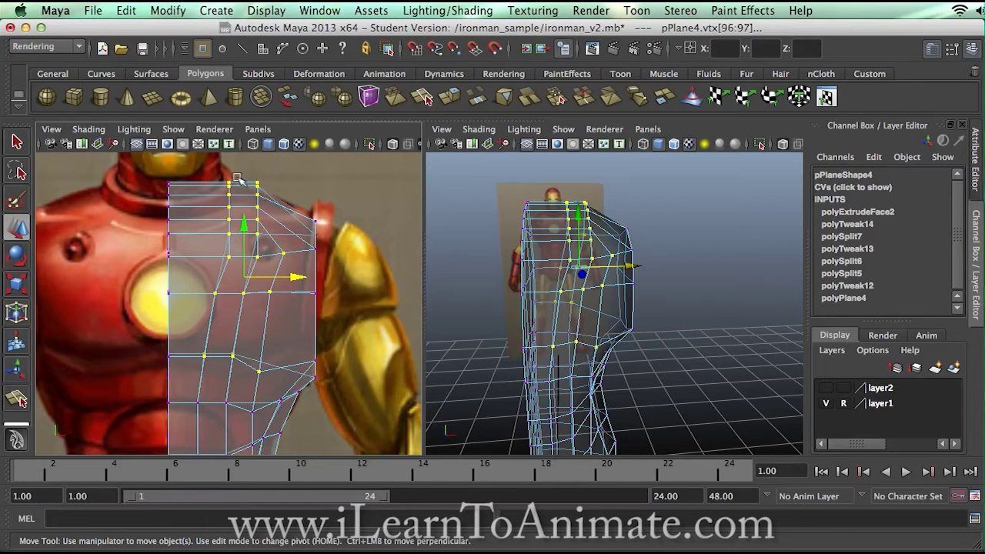
drag(245, 225, 249, 249)
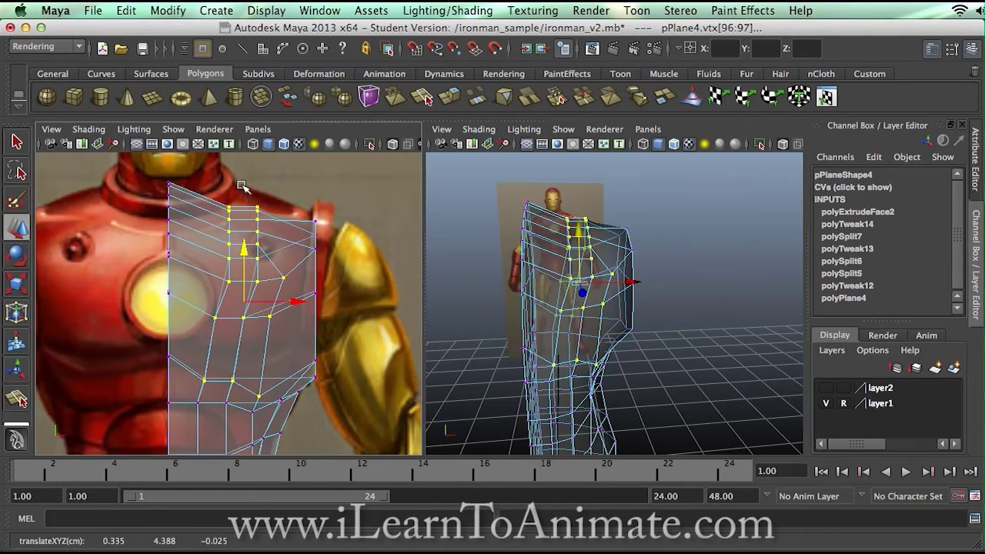
drag(243, 249, 248, 226)
drag(296, 279, 303, 279)
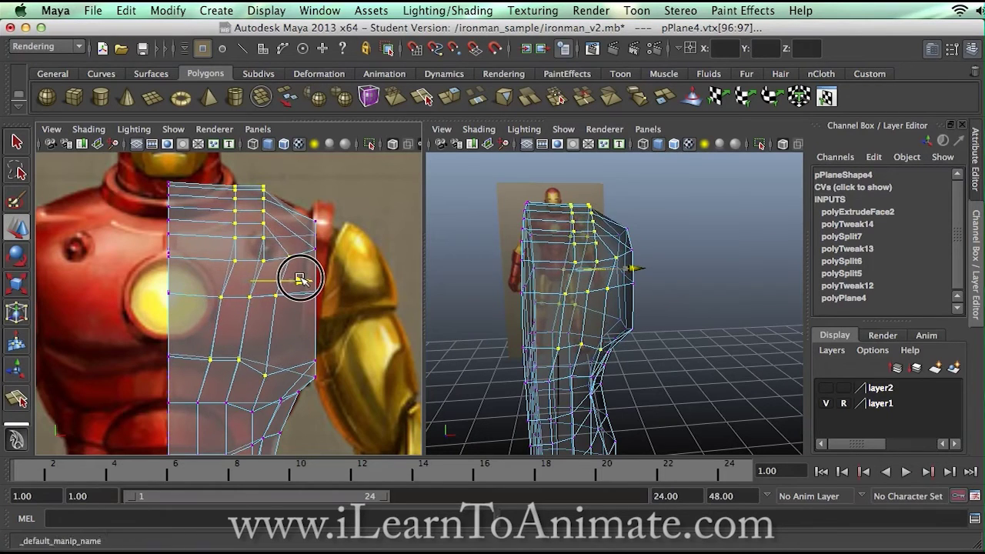
click(247, 171)
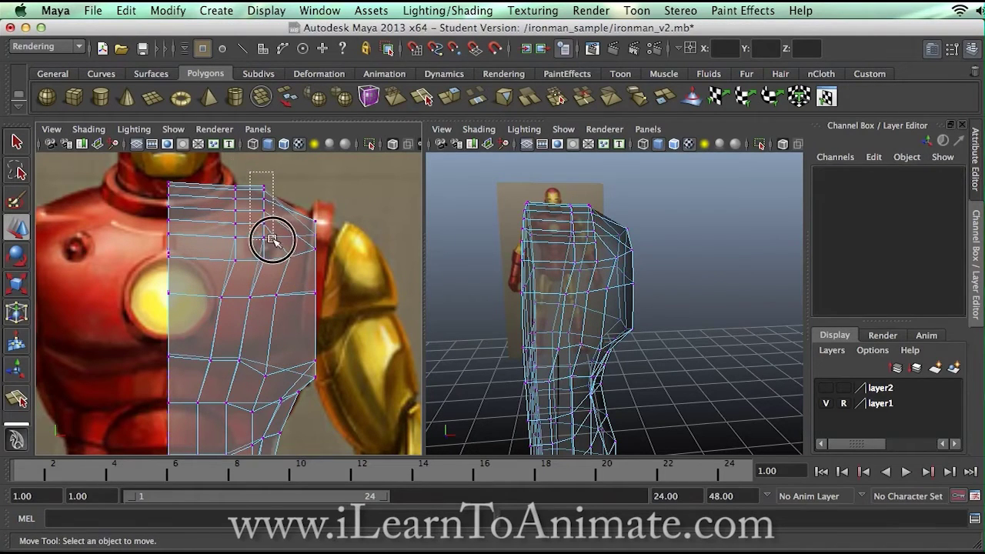
Select the outer column of upper chest vertices, rotate it slightly about Z, and move it outward along X toward the shoulder
click(263, 210)
key(e)
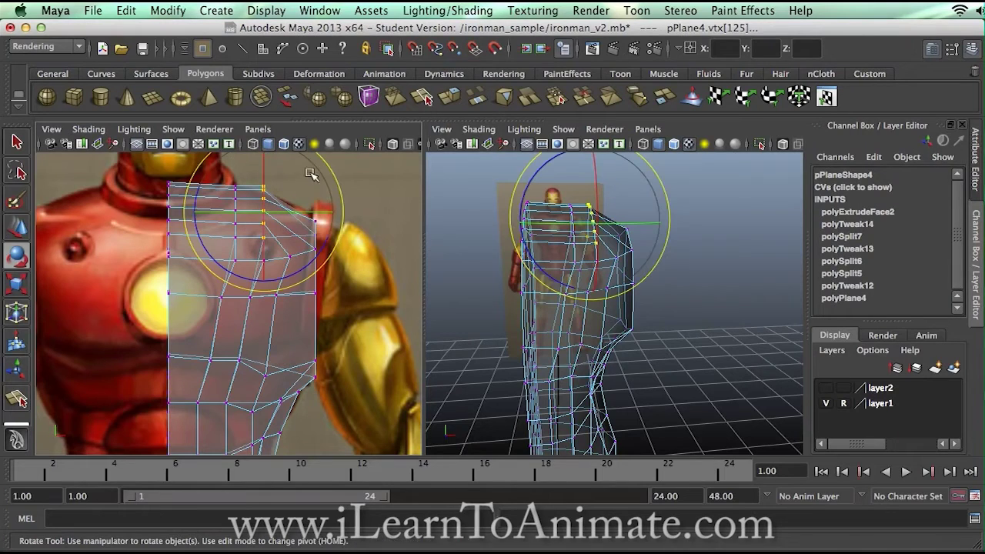
mouse_move(327, 242)
mouse_down()
mouse_move(330, 231)
mouse_move(327, 250)
mouse_up()
key(q)
key(w)
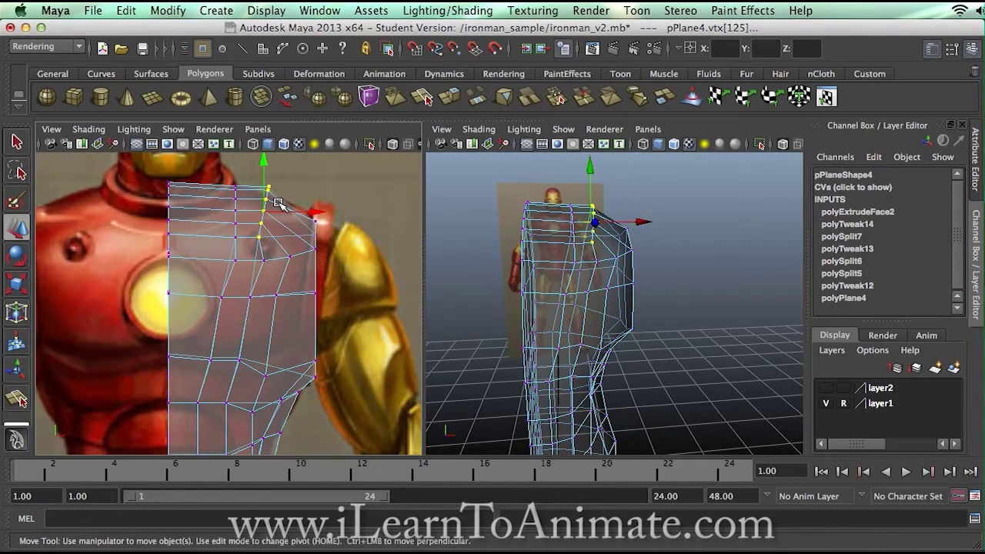
drag(318, 215, 326, 213)
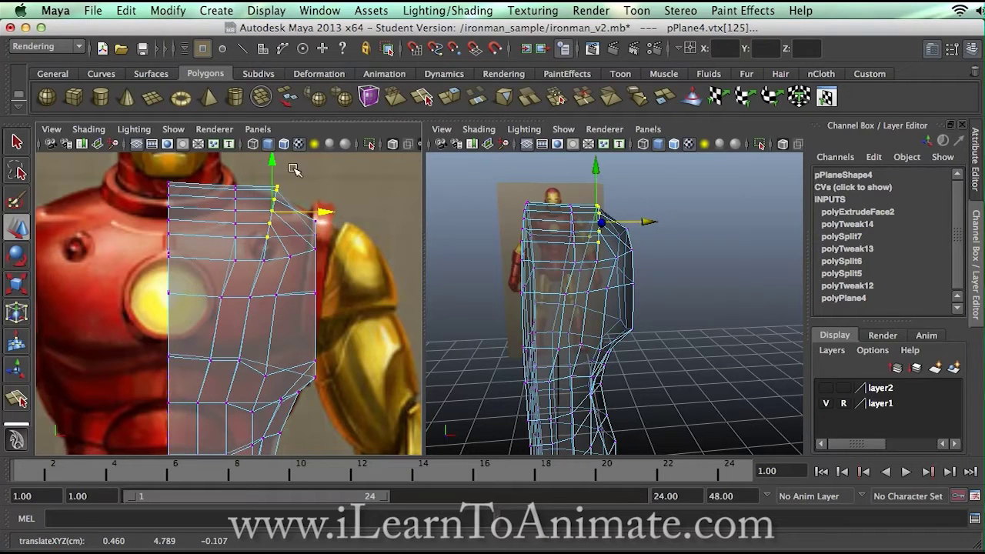
Lower the outer column of upper chest vertices along Y, then raise the shoulder corner vertices and shift them slightly inward along X
drag(273, 164, 296, 210)
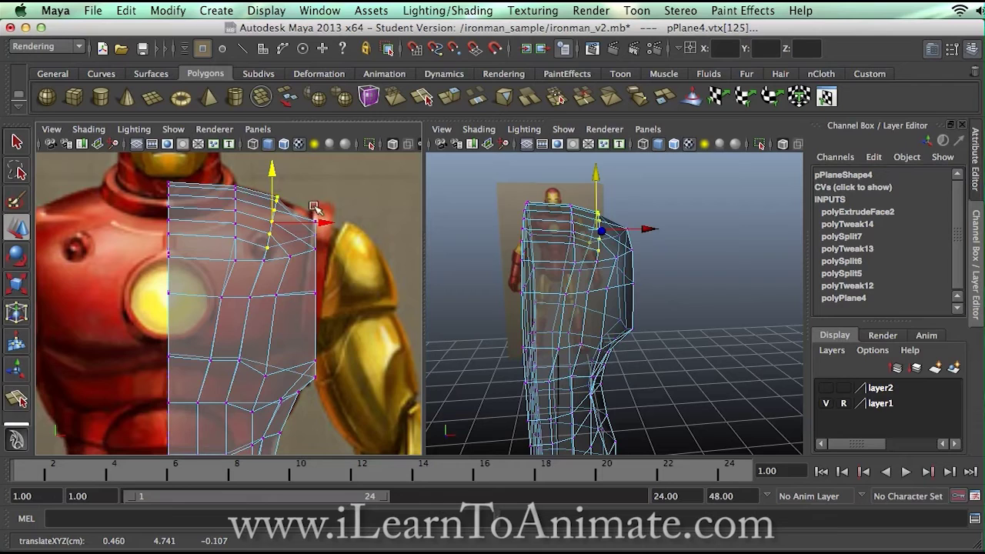
drag(298, 210, 332, 265)
drag(316, 191, 316, 172)
drag(367, 225, 362, 225)
Move the outer side vertices at the chest light's height and at the bottom of the chest inward along X
drag(306, 277, 329, 308)
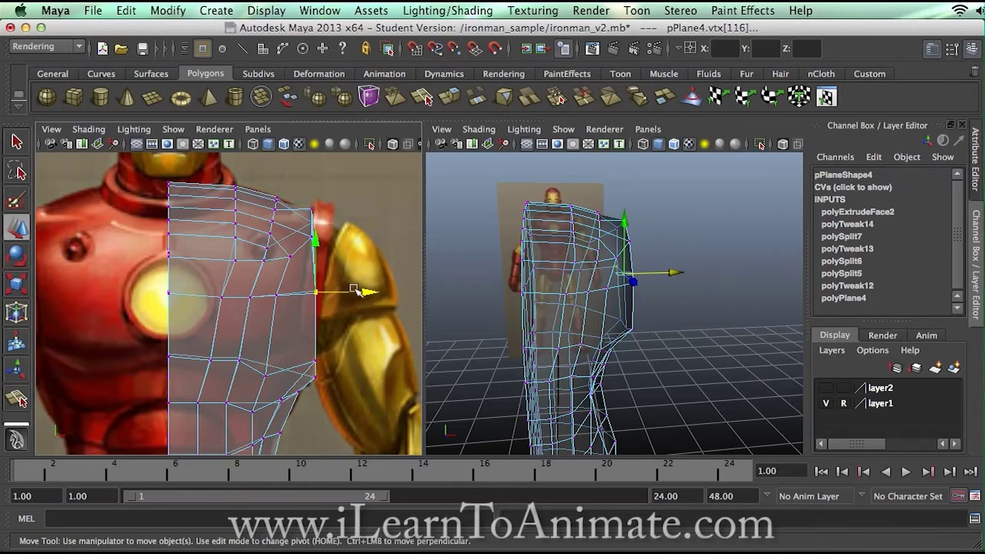
click(358, 290)
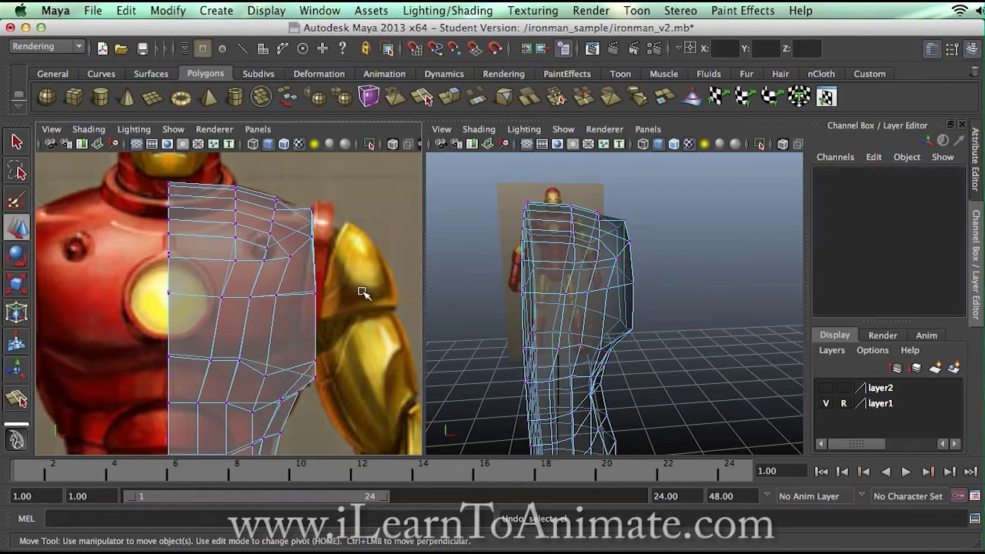
key(z)
drag(363, 292, 356, 294)
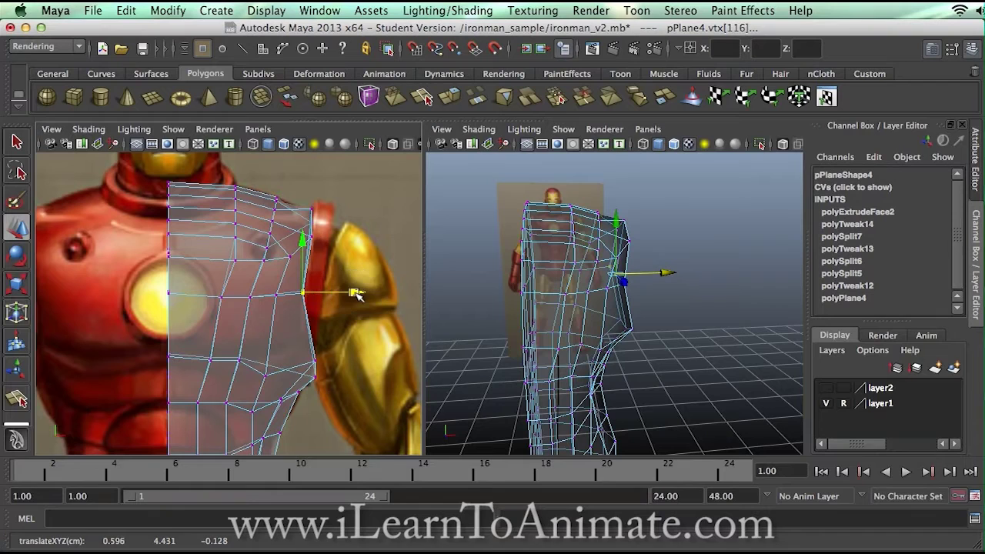
drag(306, 345, 354, 359)
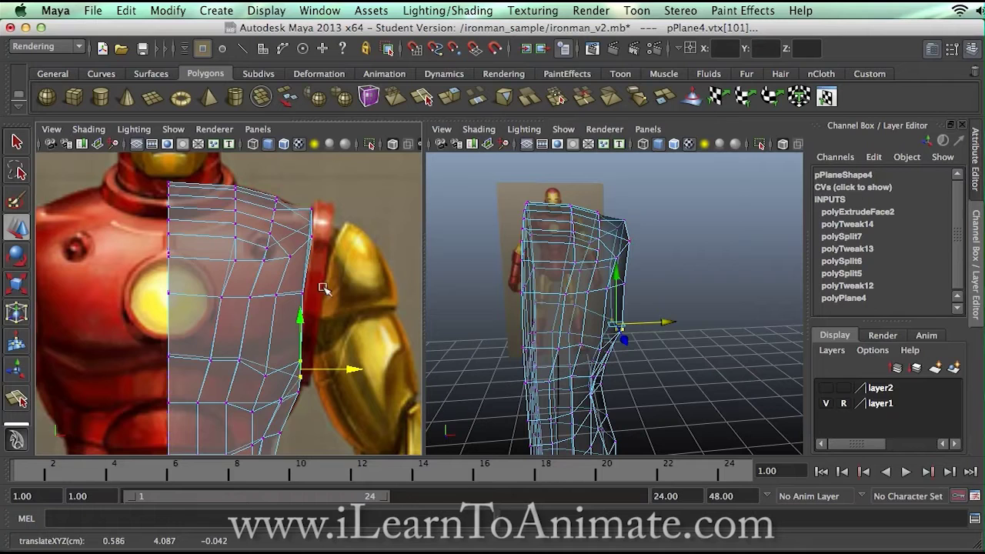
Raise the outer vertex at the bottom of the chest and move the inner vertices around and below the chest light inward along X
click(264, 366)
drag(264, 329, 268, 315)
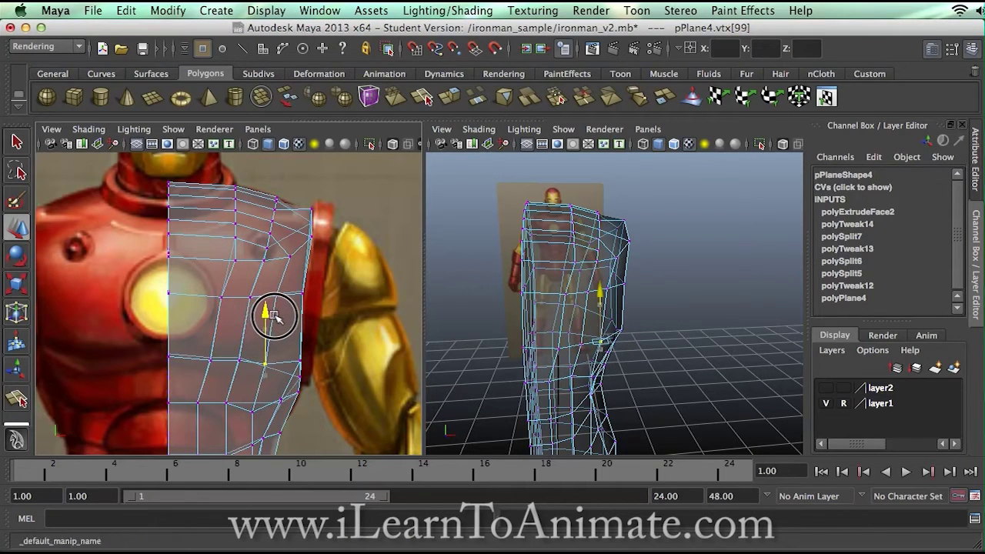
drag(198, 350, 268, 360)
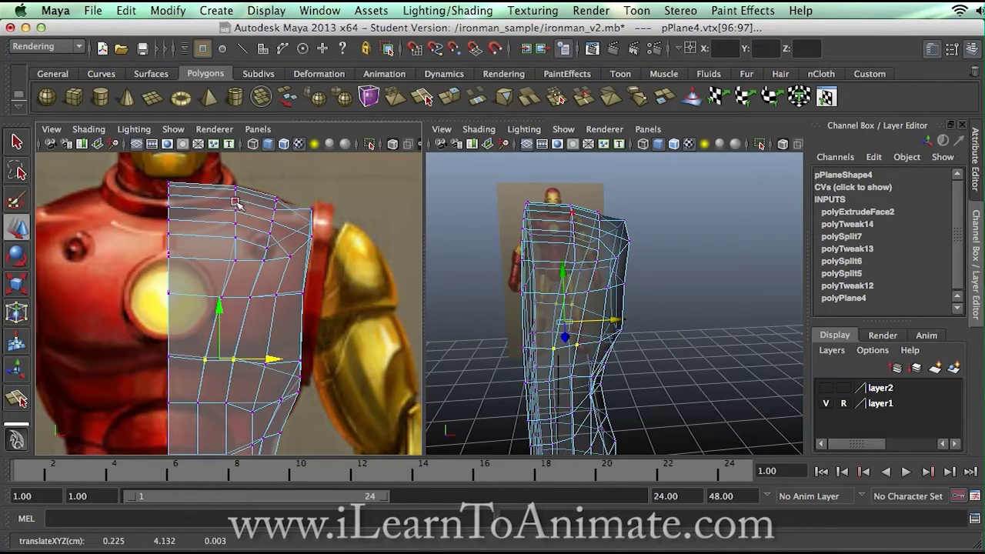
drag(221, 234, 277, 250)
drag(242, 275, 263, 280)
Switch the perspective view to the orthographic side view and frame the upper chest against the side reference
alt+middle_drag(247, 219, 251, 256)
drag(612, 300, 486, 306)
alt+middle_drag(605, 268, 605, 313)
scroll(604, 313, up, 3)
alt+drag(620, 264, 479, 264)
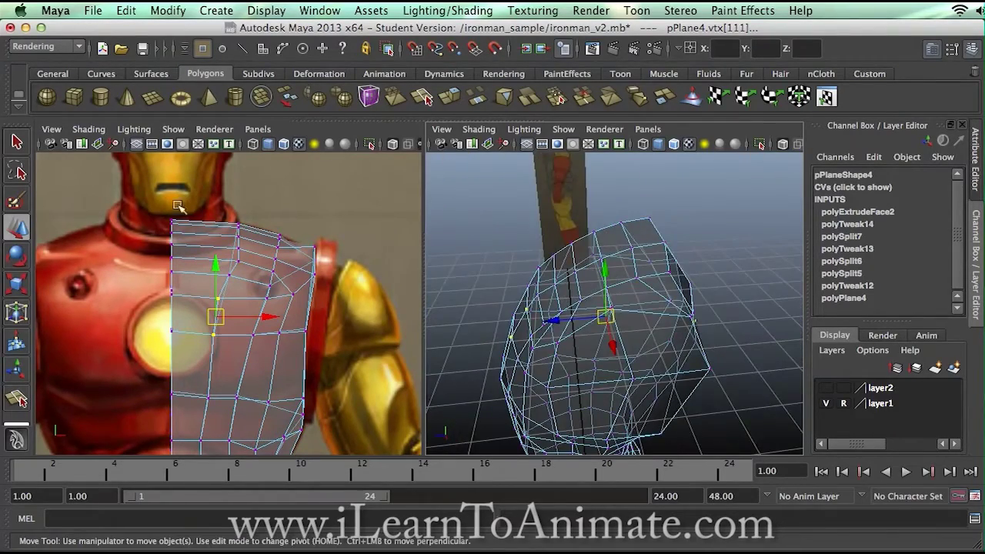
alt+drag(640, 290, 596, 284)
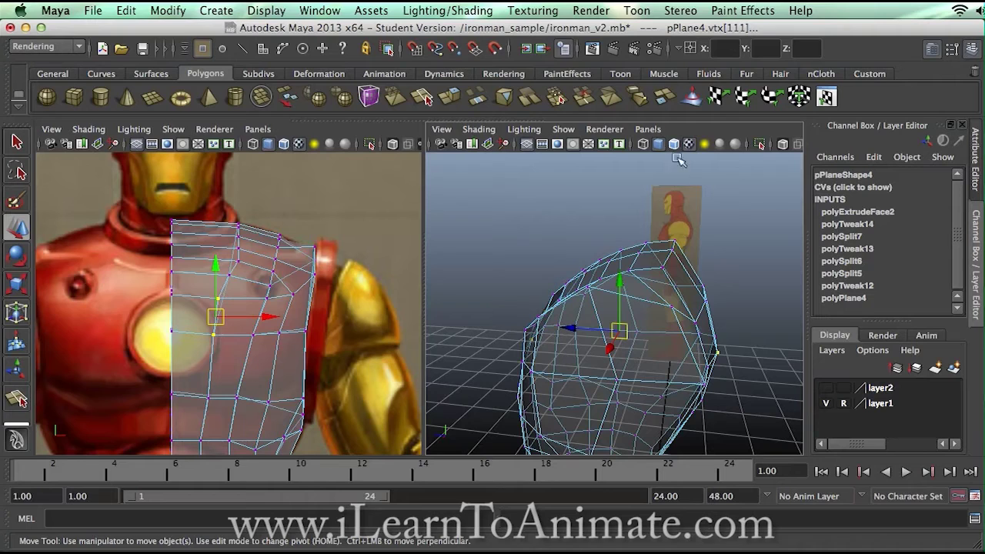
click(647, 129)
mouse_move(674, 223)
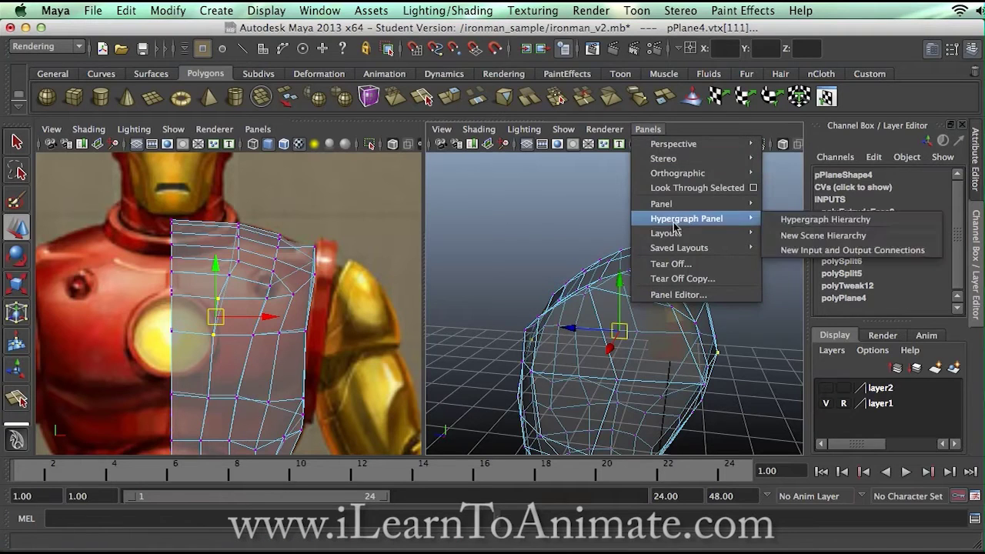
mouse_move(750, 179)
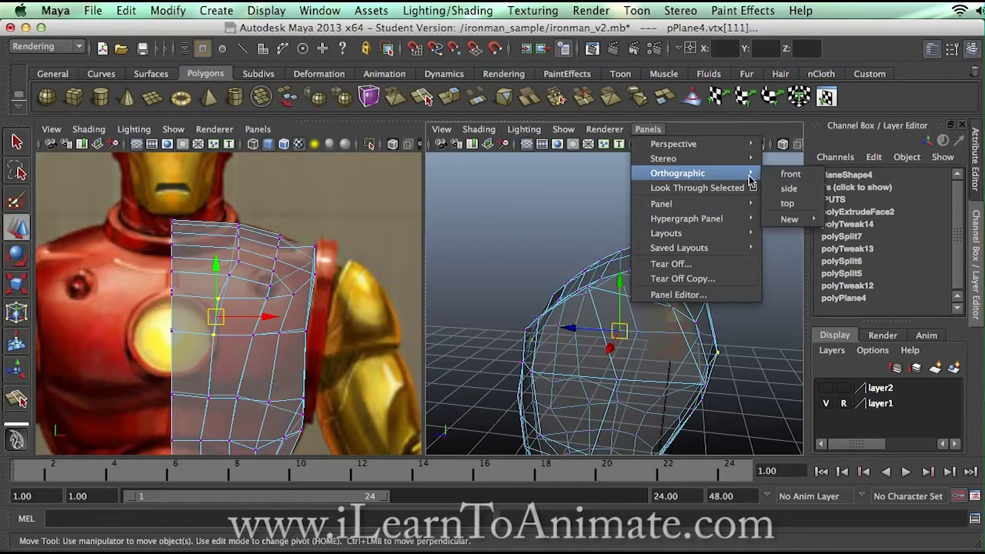
click(788, 188)
alt+middle_drag(667, 214, 688, 271)
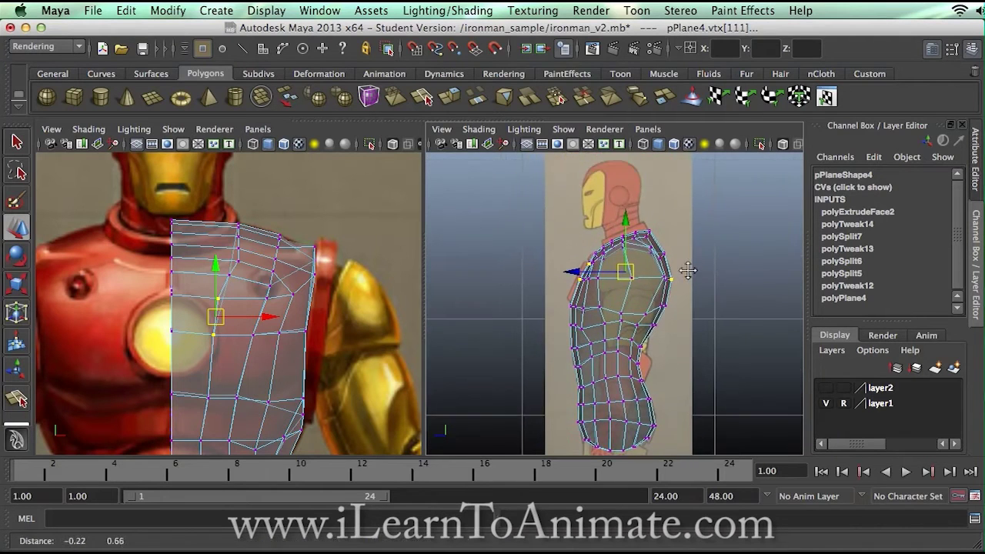
scroll(688, 271, up, 5)
alt+middle_drag(698, 222, 696, 302)
scroll(697, 301, up, 2)
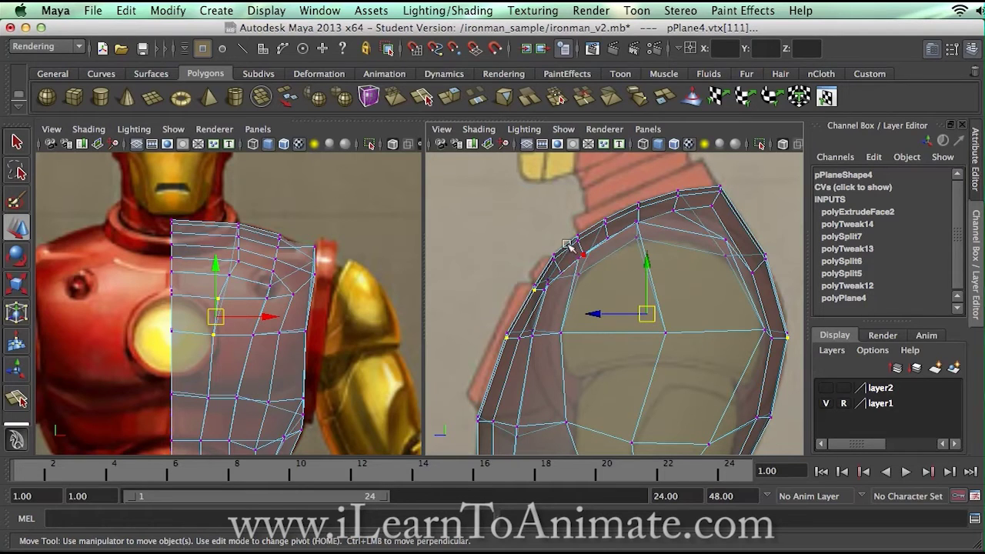
Resize the view panes to show the top, perspective, front and side views together
drag(421, 131, 418, 320)
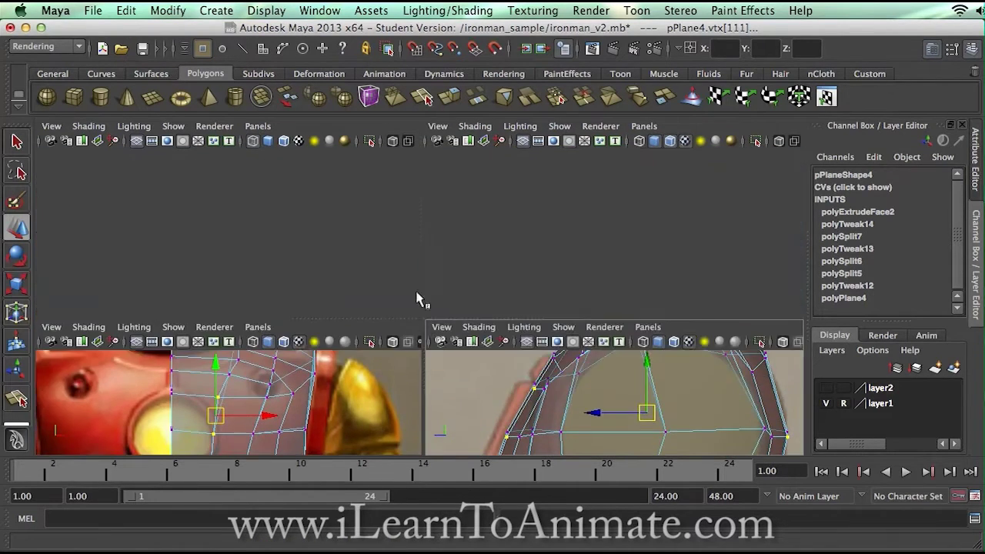
alt+drag(538, 257, 584, 304)
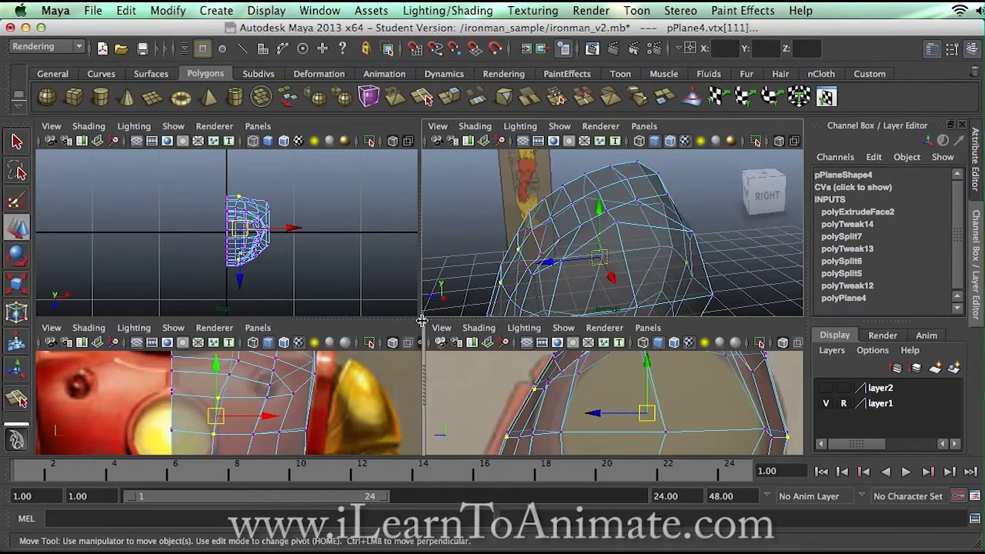
drag(426, 319, 421, 286)
alt+drag(638, 220, 582, 176)
alt+middle_drag(306, 321, 319, 376)
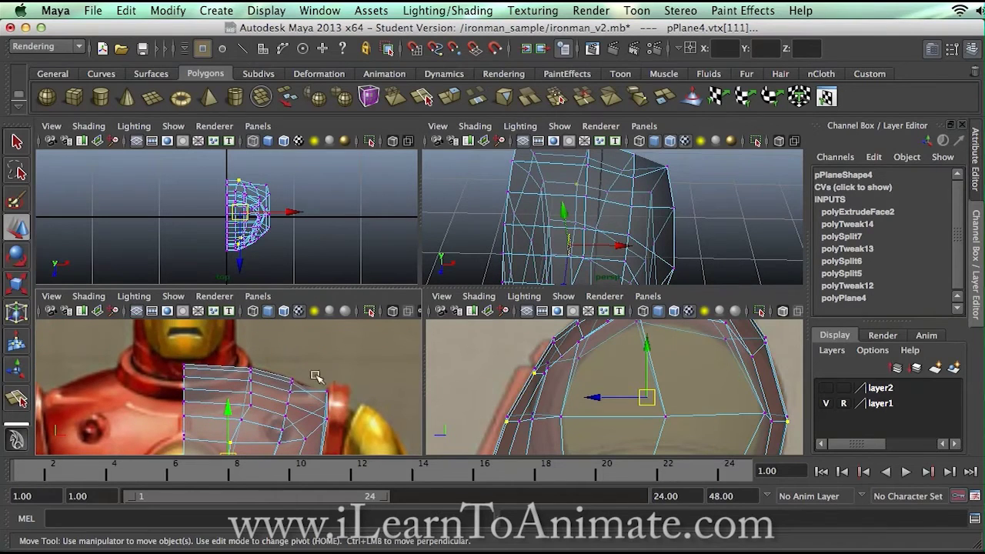
alt+drag(593, 183, 618, 222)
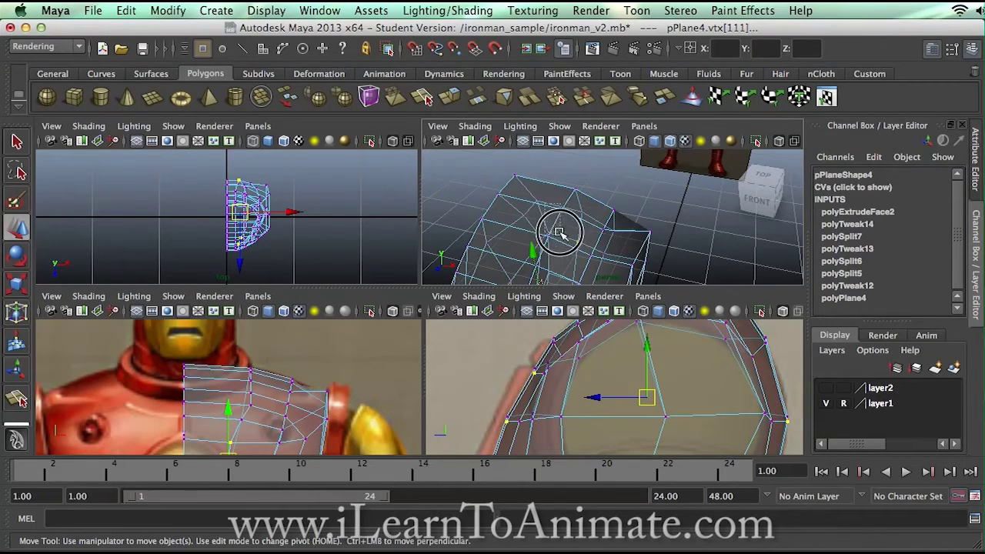
Select the inner vertex at the back of the neckline, move it inward along X and slightly forward along Z
alt+drag(559, 232, 538, 223)
click(562, 209)
click(574, 177)
alt+drag(574, 178, 546, 201)
drag(613, 218, 650, 222)
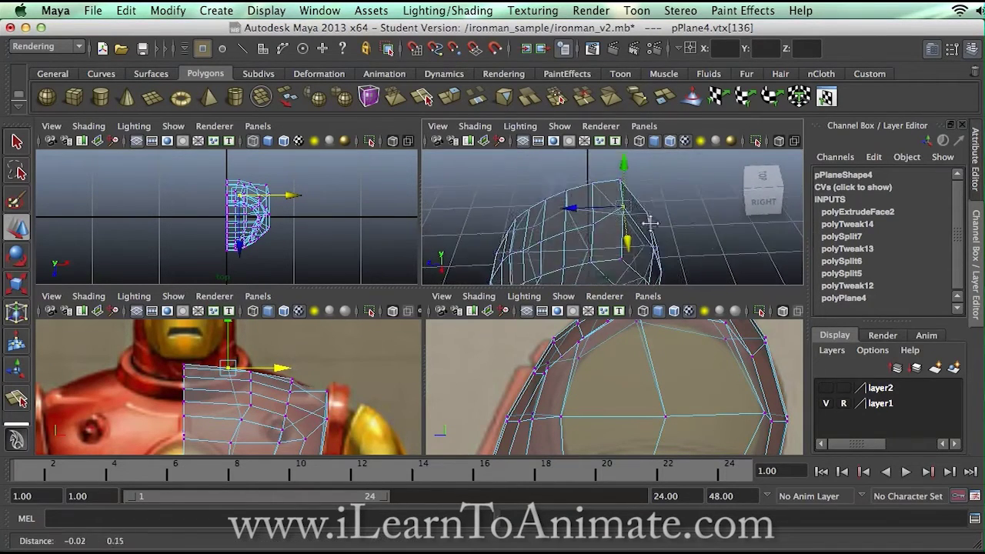
alt+drag(692, 402, 668, 401)
drag(581, 211, 707, 209)
alt+middle_drag(666, 216, 702, 188)
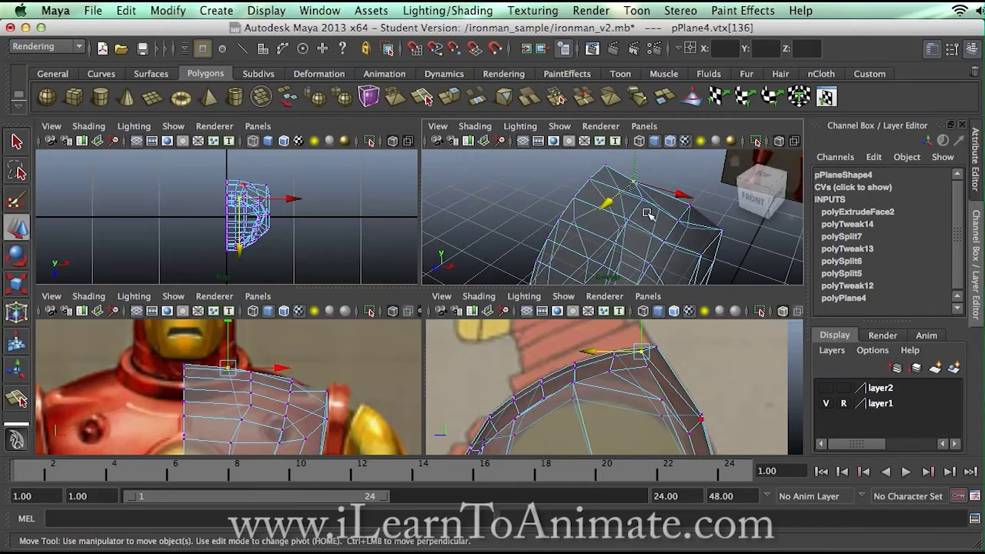
Select the two neighboring inner vertices on the front of the upper chest and move them inward along X
click(615, 243)
alt+drag(627, 244, 663, 237)
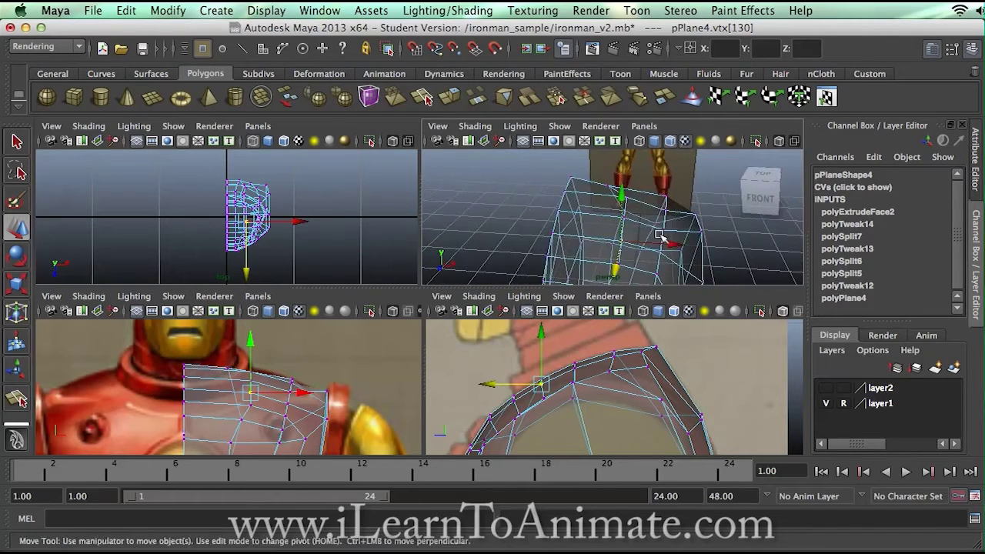
alt+middle_drag(663, 237, 654, 201)
alt+drag(659, 220, 592, 219)
shift+click(607, 223)
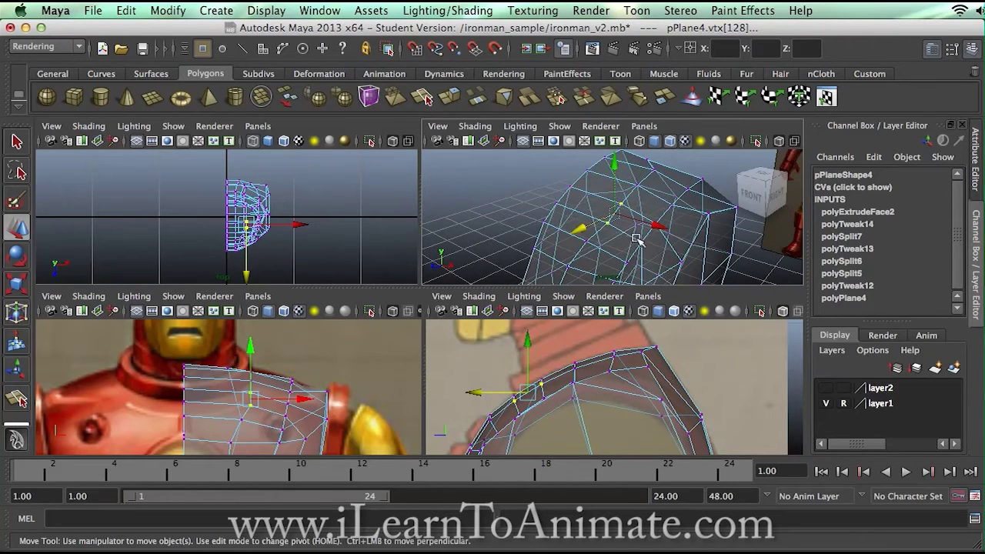
scroll(629, 234, up, 3)
drag(658, 228, 637, 213)
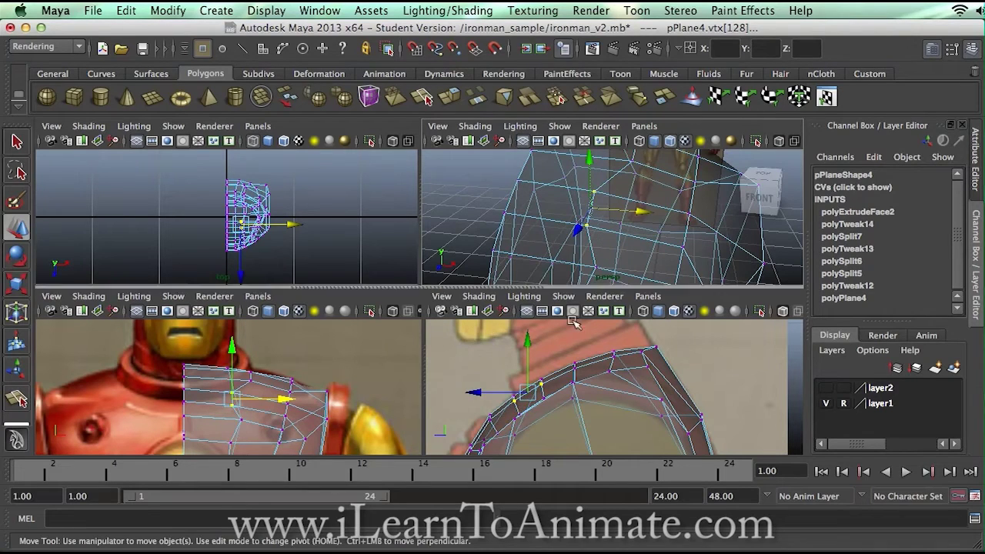
Move the lower of the two front upper chest vertices farther inward along X, then back and slightly up in the side view
click(490, 193)
click(587, 226)
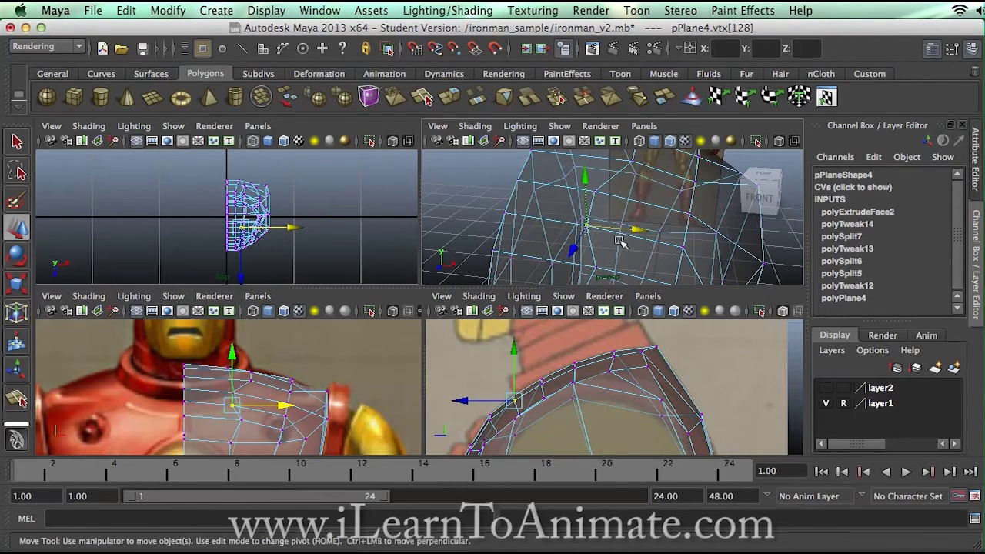
drag(638, 233, 607, 224)
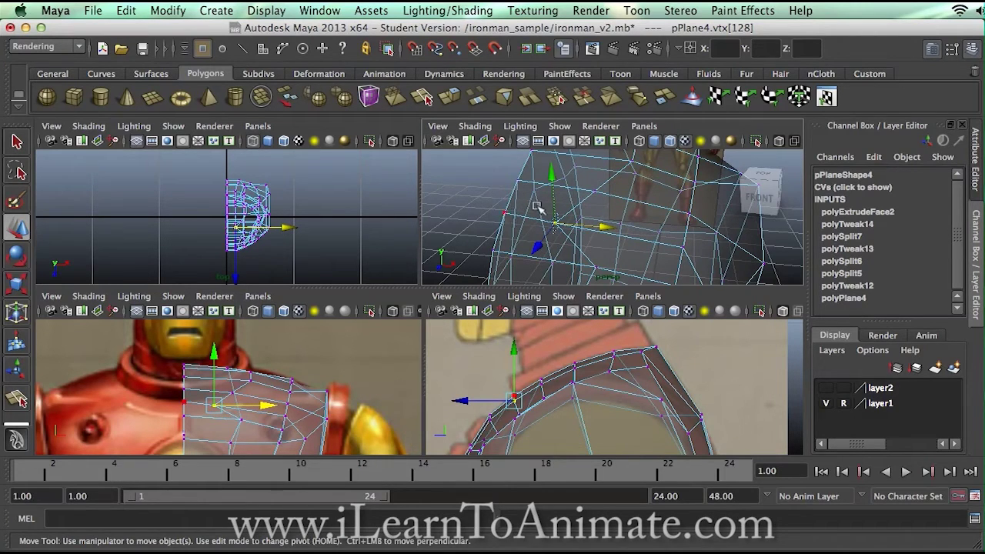
alt+drag(564, 213, 485, 198)
drag(517, 396, 528, 389)
alt+drag(637, 235, 631, 190)
Maximize the perspective view and adjust the inner front chest vertices along X
key(space)
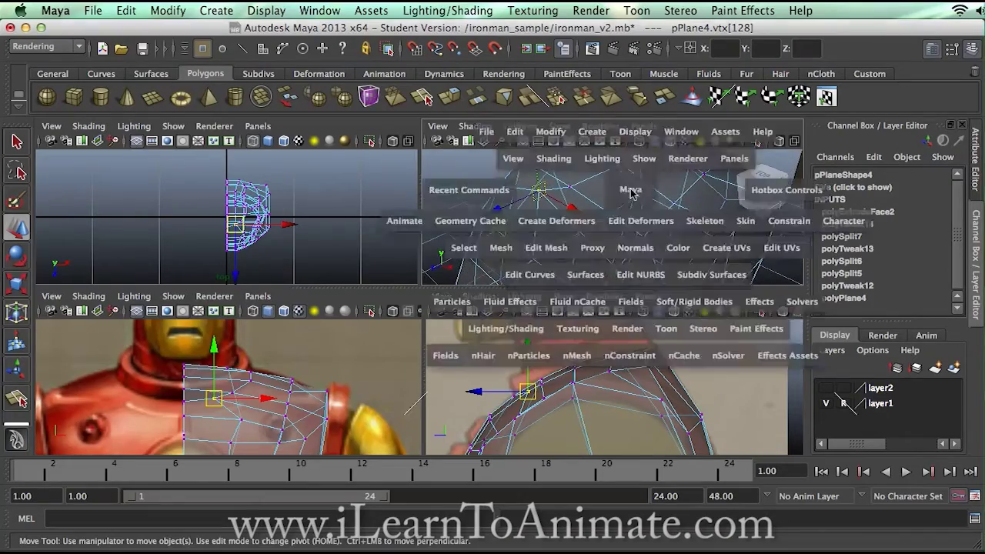
alt+drag(575, 243, 653, 326)
alt+middle_drag(653, 325, 564, 259)
alt+drag(564, 260, 579, 276)
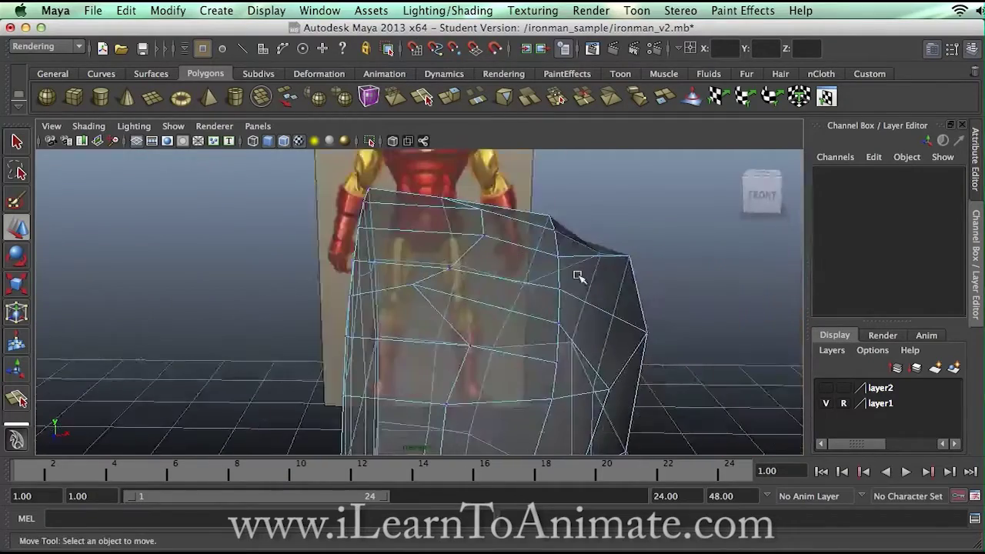
alt+middle_drag(530, 311, 548, 230)
click(486, 256)
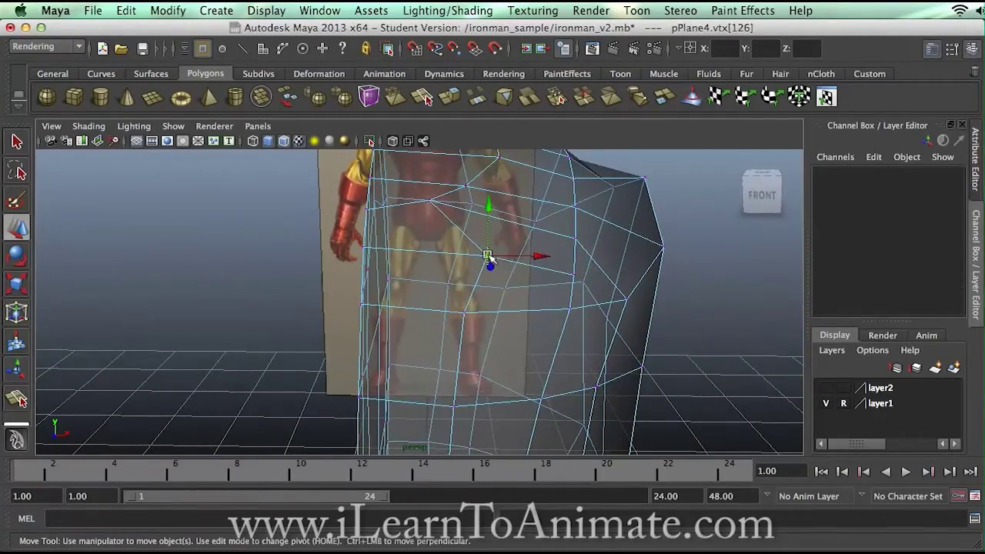
drag(490, 257, 536, 258)
alt+drag(523, 297, 457, 308)
alt+drag(533, 300, 538, 218)
scroll(461, 296, down, 4)
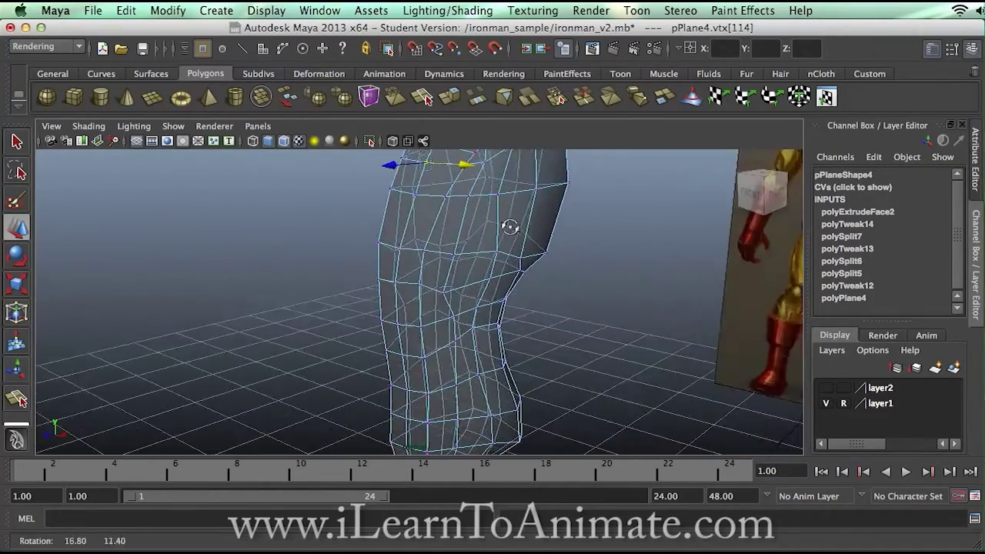
Return the torso to object mode, deselect it, and turn off wireframe on shaded to show the plain surface
right_drag(547, 215, 555, 229)
click(561, 280)
alt+drag(561, 279, 576, 273)
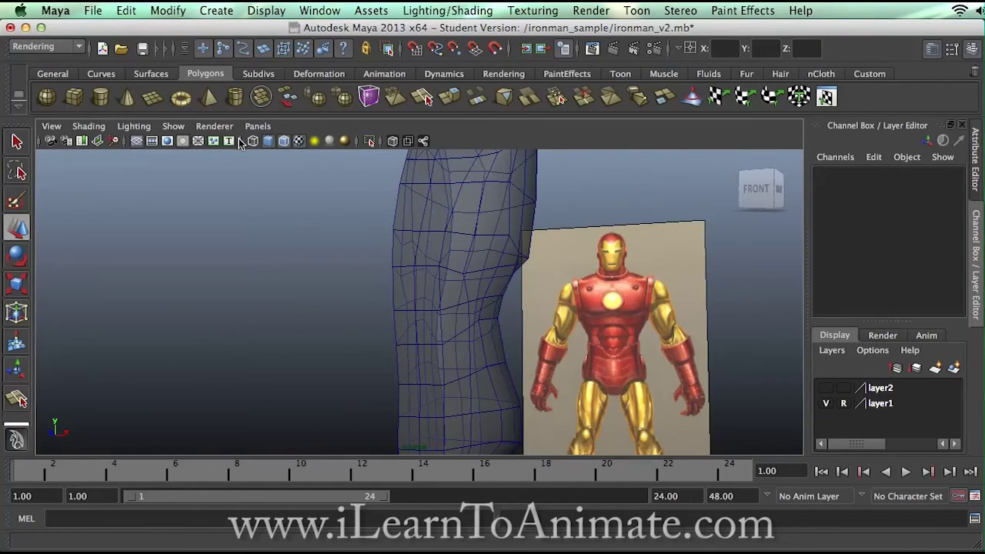
click(284, 143)
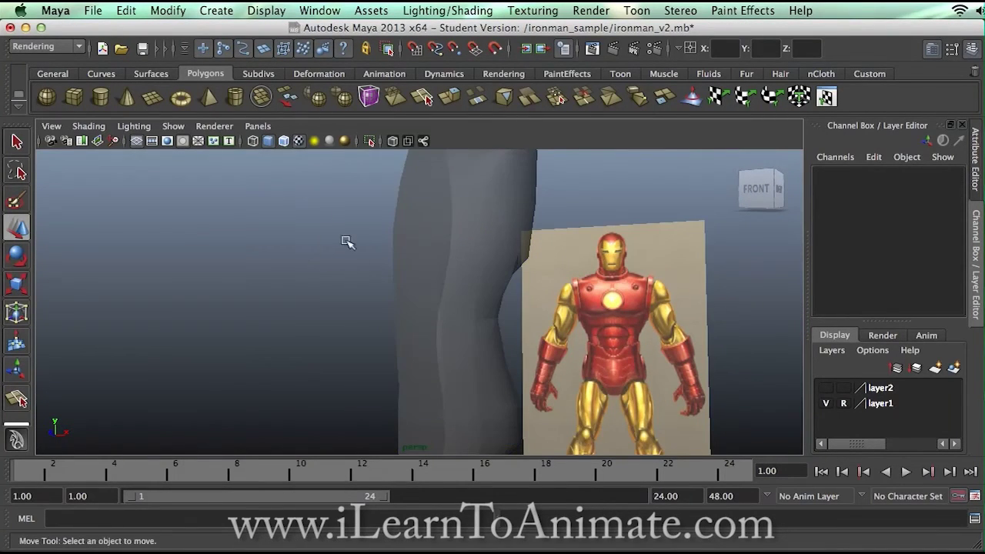